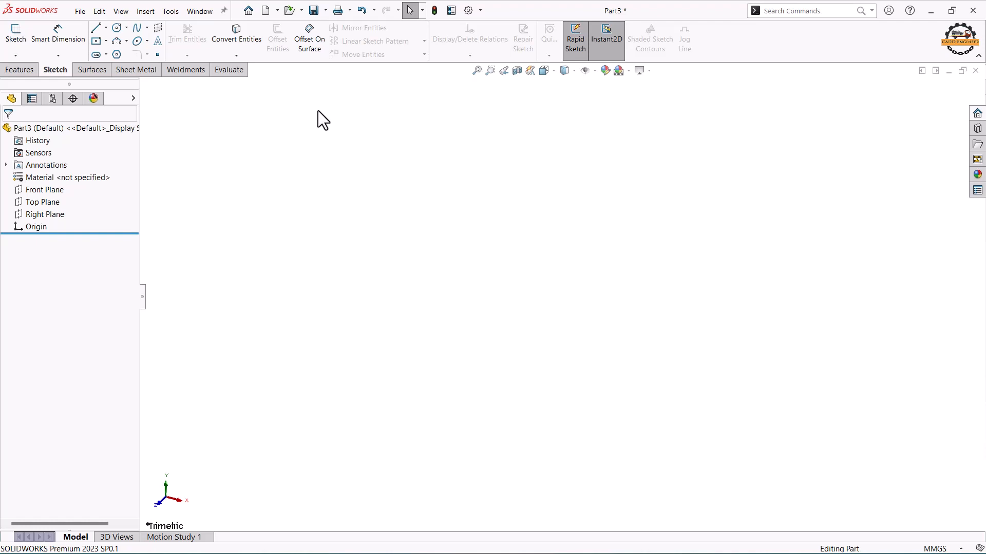
Step: Sketch a closed six-sided profile on the Right Plane from the origin, about 63 mm long and 31.5 mm tall, sloping down to a low step
{"action": "left_click", "coordinate": [17, 36]}
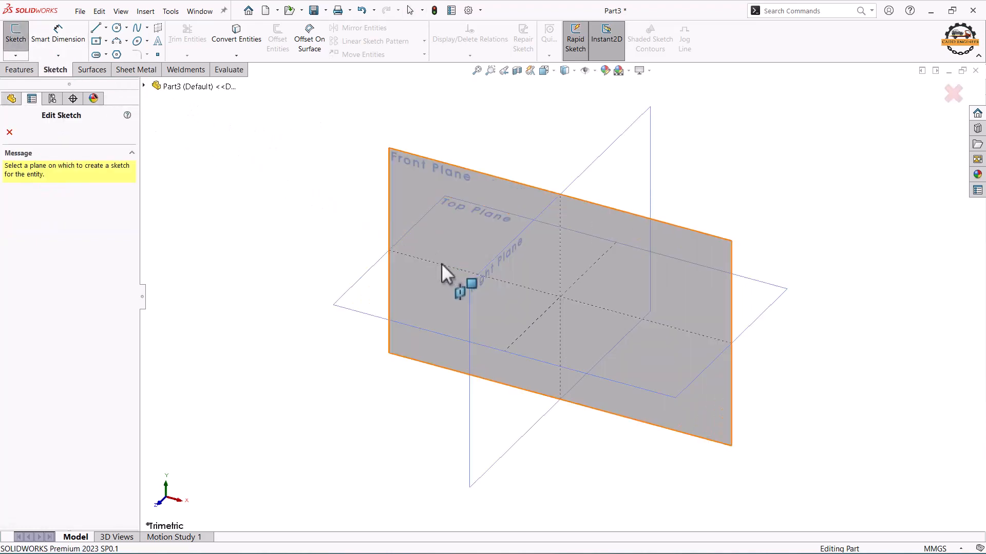
{"action": "left_click", "coordinate": [475, 298]}
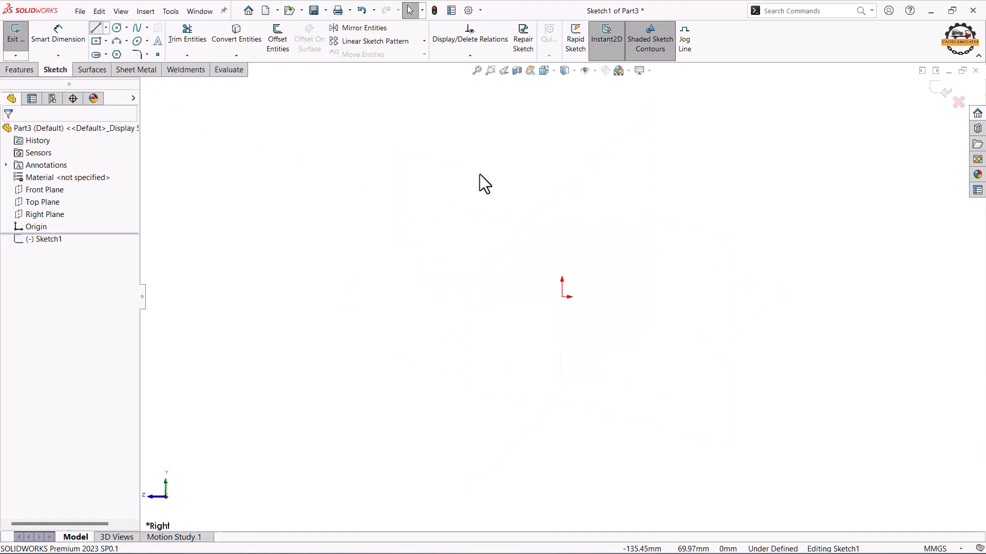
{"action": "left_click", "coordinate": [562, 297]}
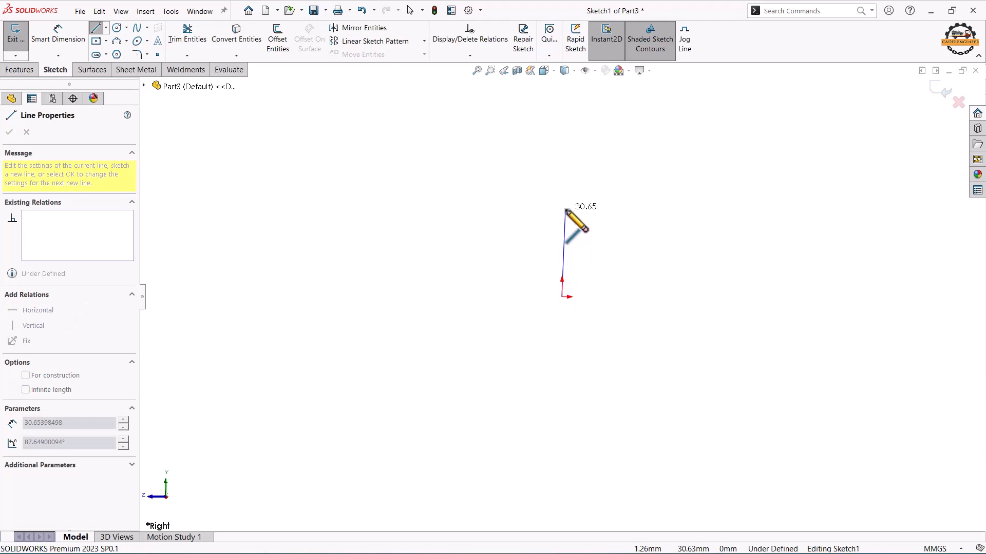
{"action": "left_click", "coordinate": [562, 207]}
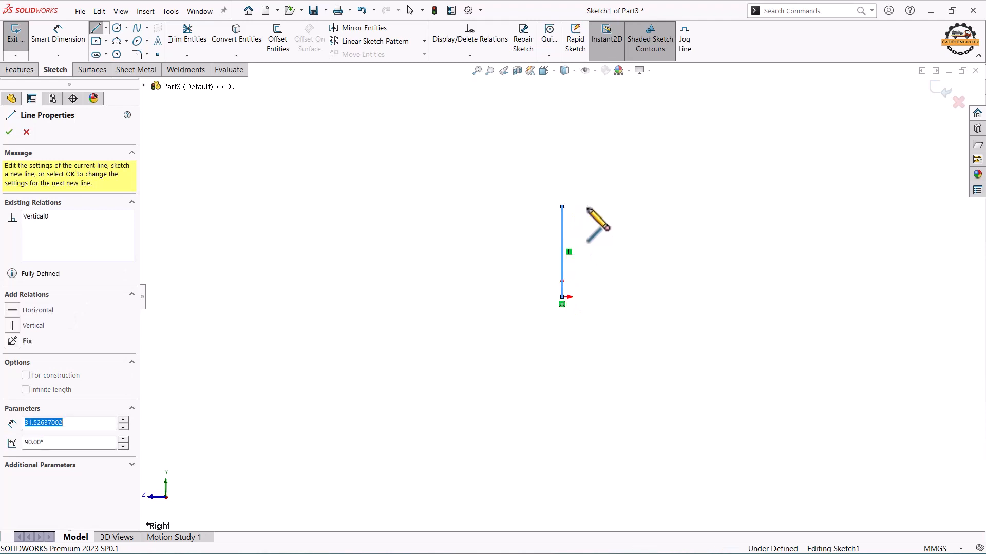
{"action": "left_click", "coordinate": [629, 207]}
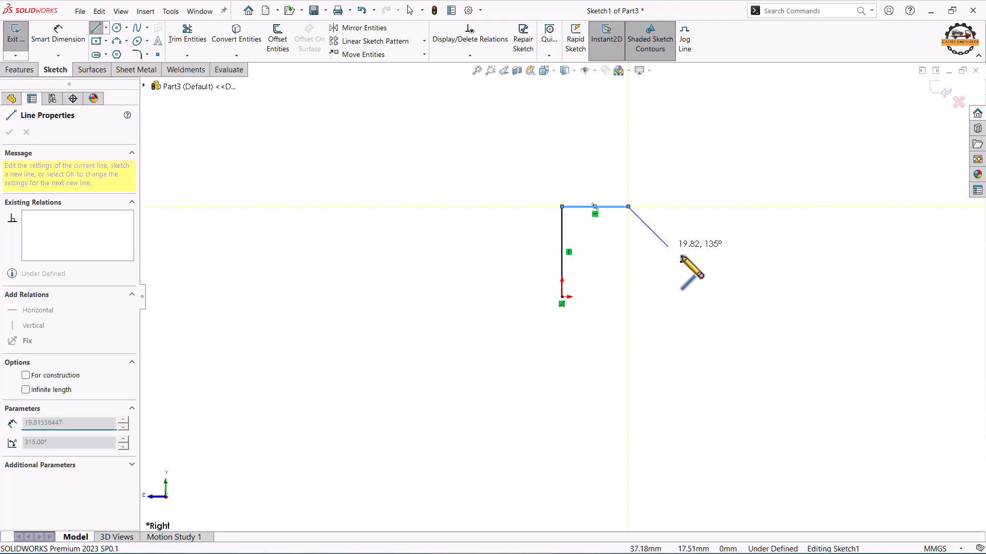
{"action": "left_click", "coordinate": [699, 264]}
{"action": "left_click", "coordinate": [744, 264]}
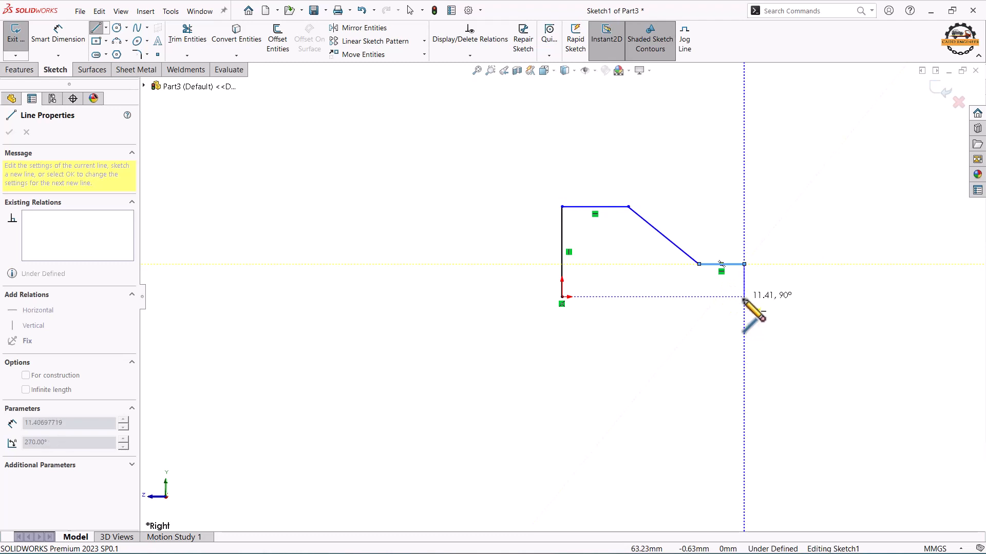
{"action": "left_click", "coordinate": [744, 296]}
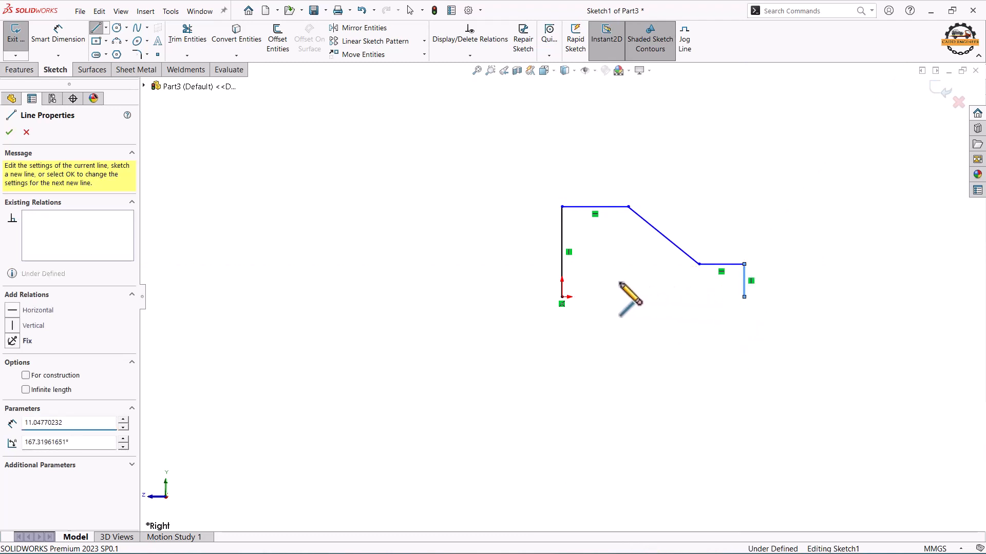
{"action": "left_click", "coordinate": [562, 297]}
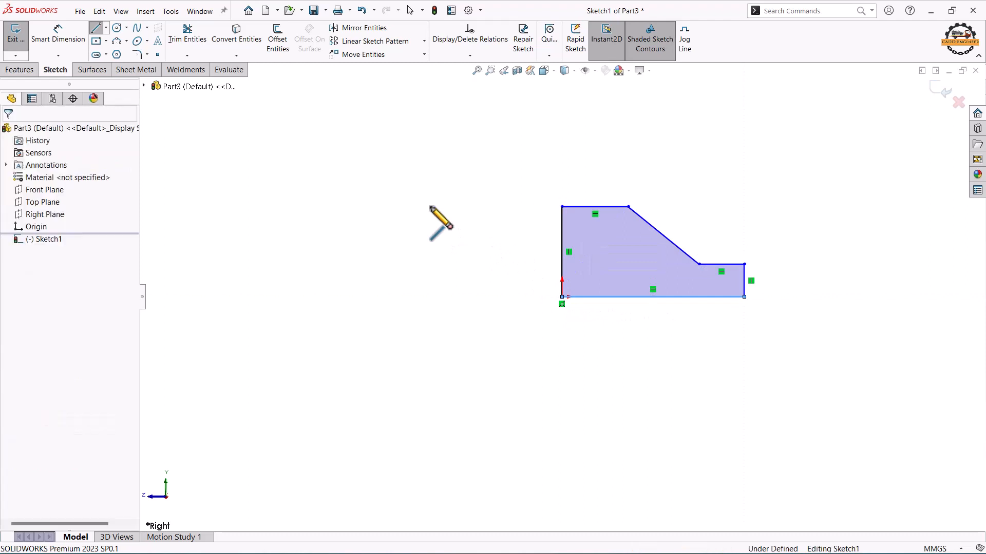
{"action": "key", "text": "Escape"}
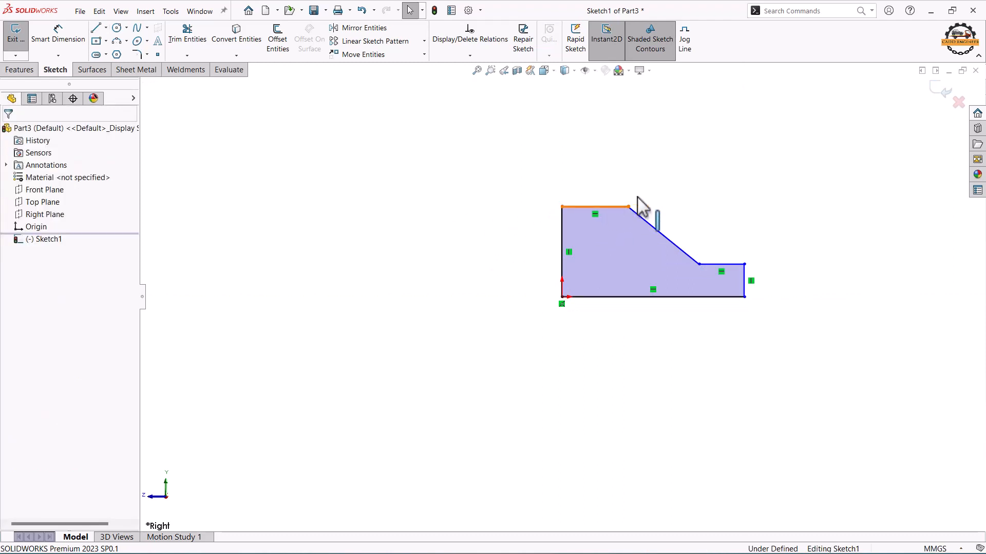
Step: Make the profile's two upper horizontal edges equal in length and dimension the tall vertical edge to 35 mm
{"action": "left_click", "coordinate": [735, 265]}
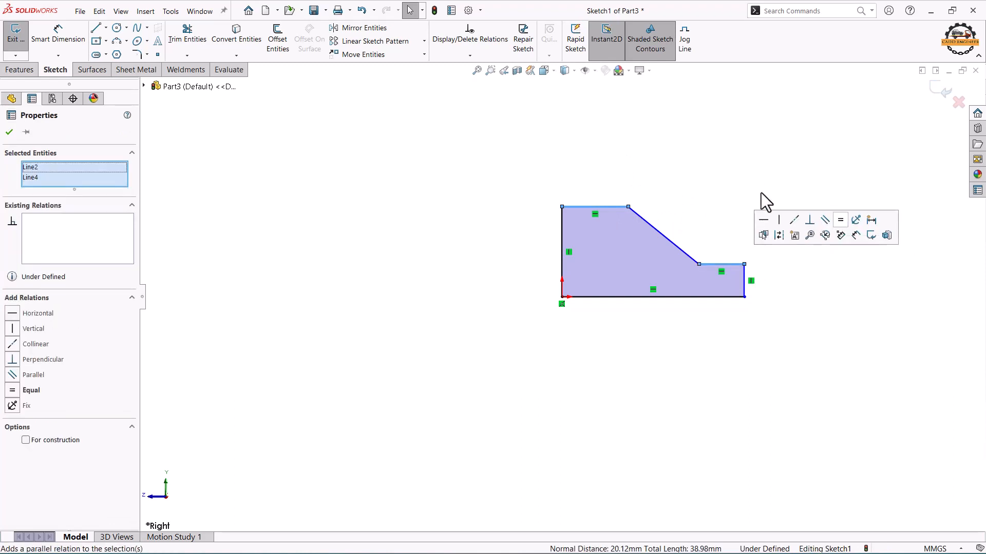
{"action": "left_click", "coordinate": [568, 146]}
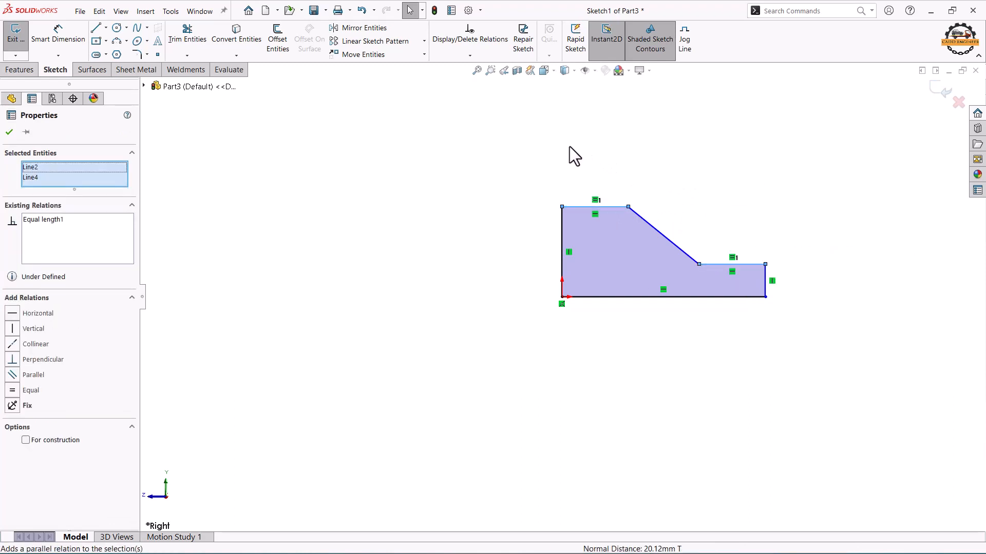
{"action": "left_click", "coordinate": [63, 41]}
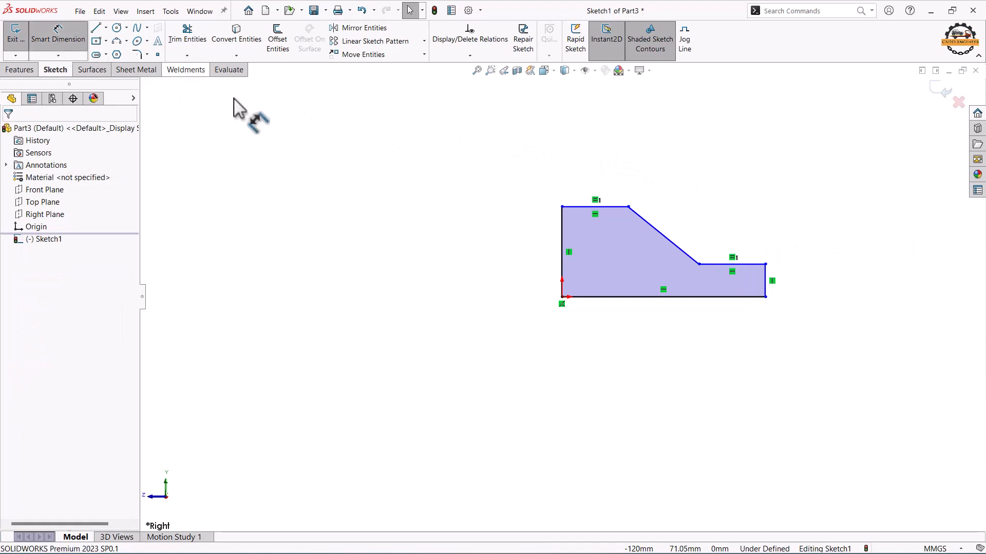
{"action": "left_click", "coordinate": [562, 228]}
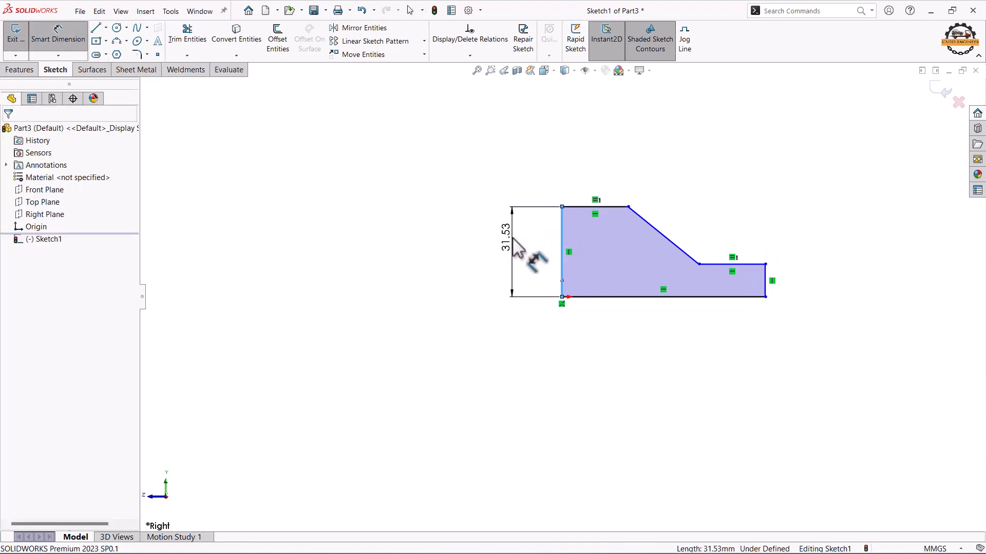
{"action": "left_click", "coordinate": [512, 237]}
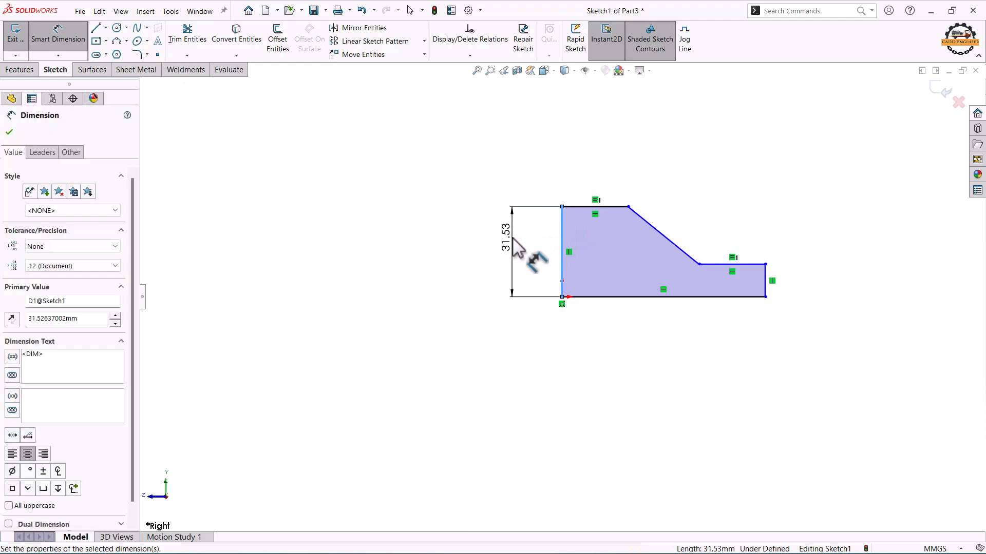
{"action": "type", "text": "35"}
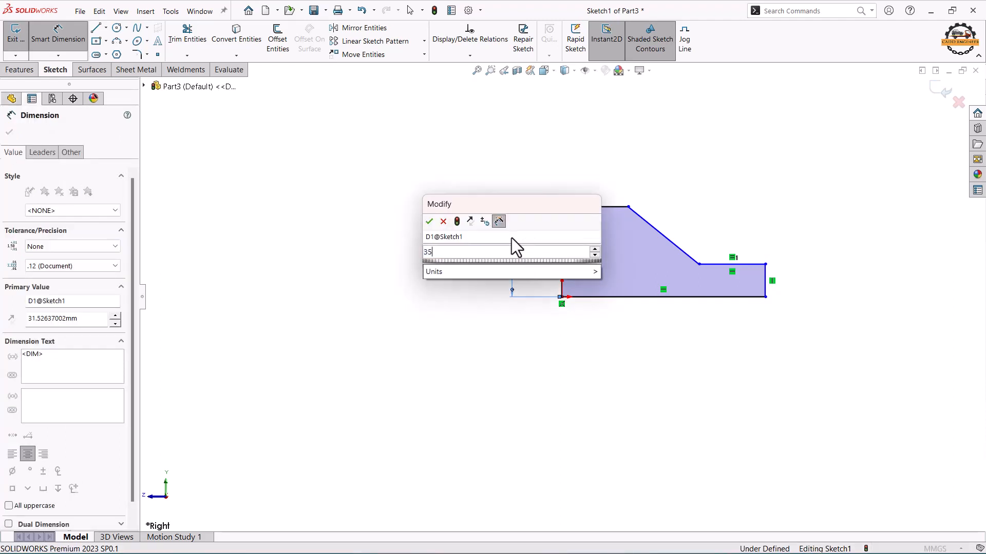
{"action": "left_click", "coordinate": [429, 221]}
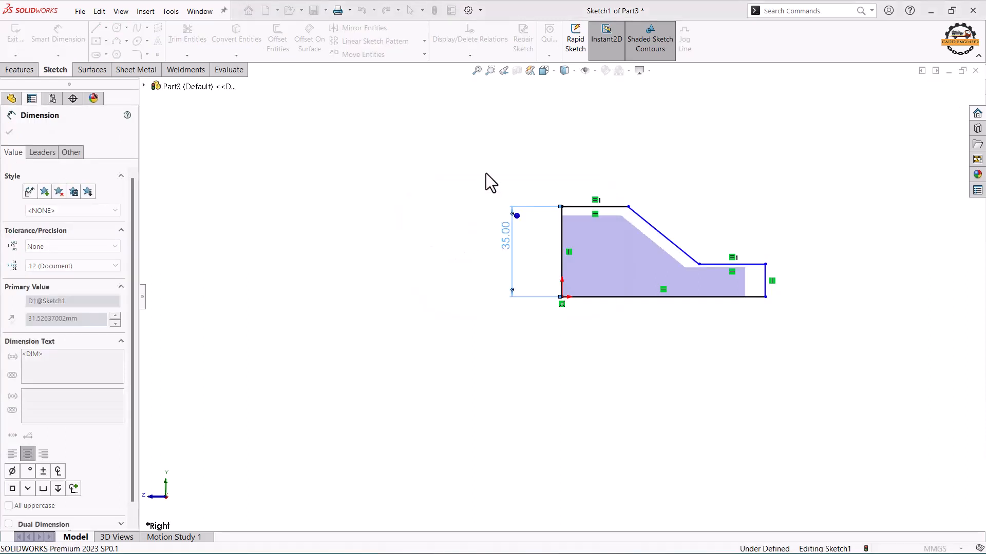
Step: Dimension the profile's top horizontal edge to 12 mm and the short vertical edge to 15 mm
{"action": "left_click", "coordinate": [612, 201]}
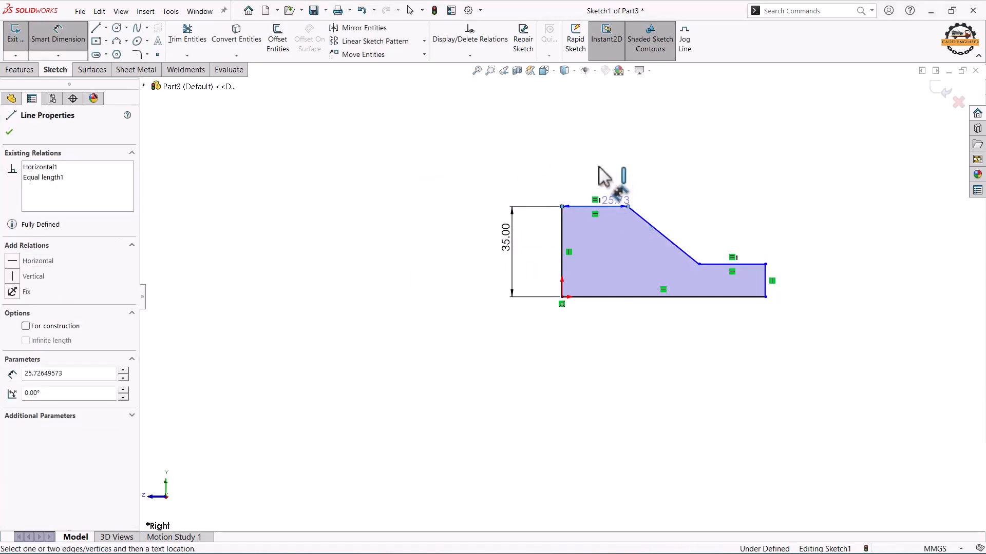
{"action": "left_click", "coordinate": [598, 167]}
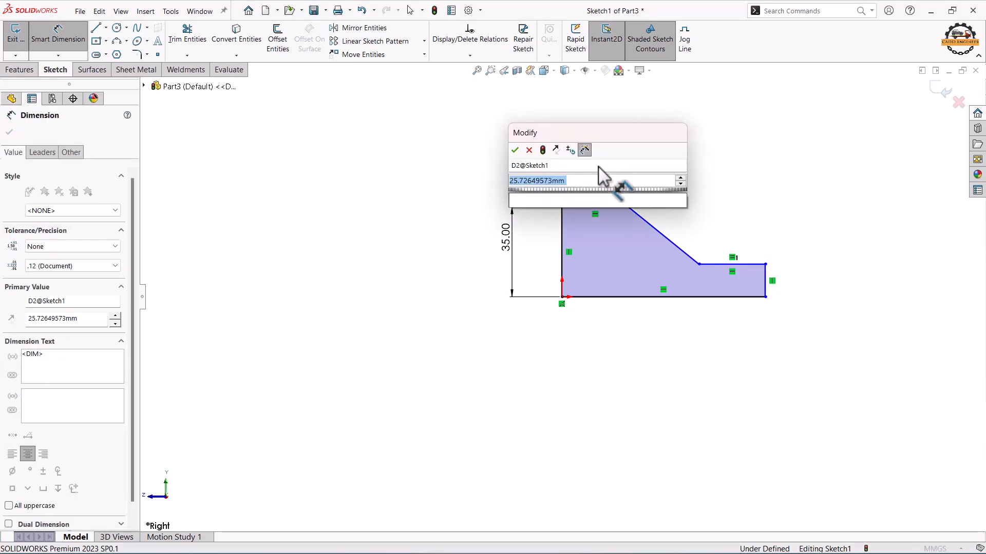
{"action": "type", "text": "25"}
{"action": "key", "text": "Return"}
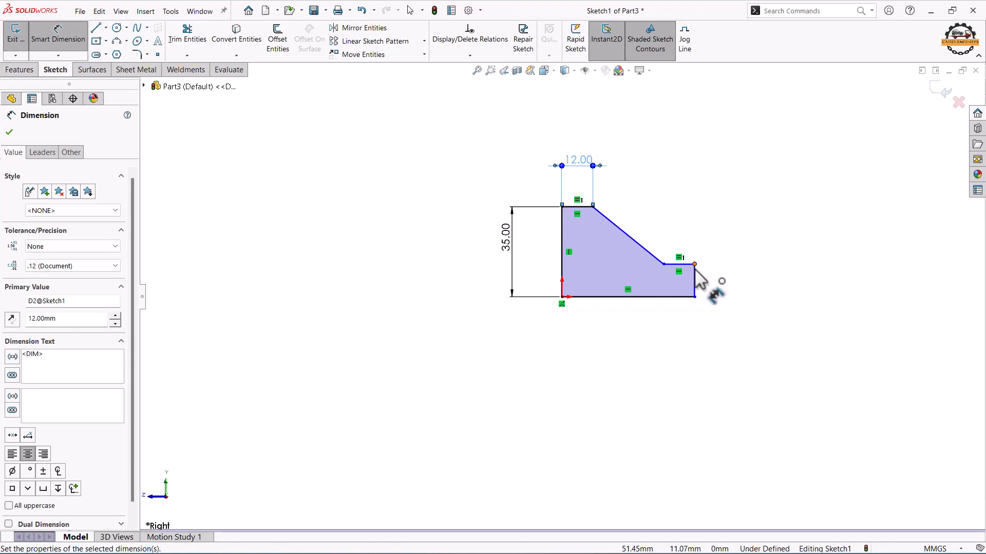
{"action": "left_click", "coordinate": [695, 265]}
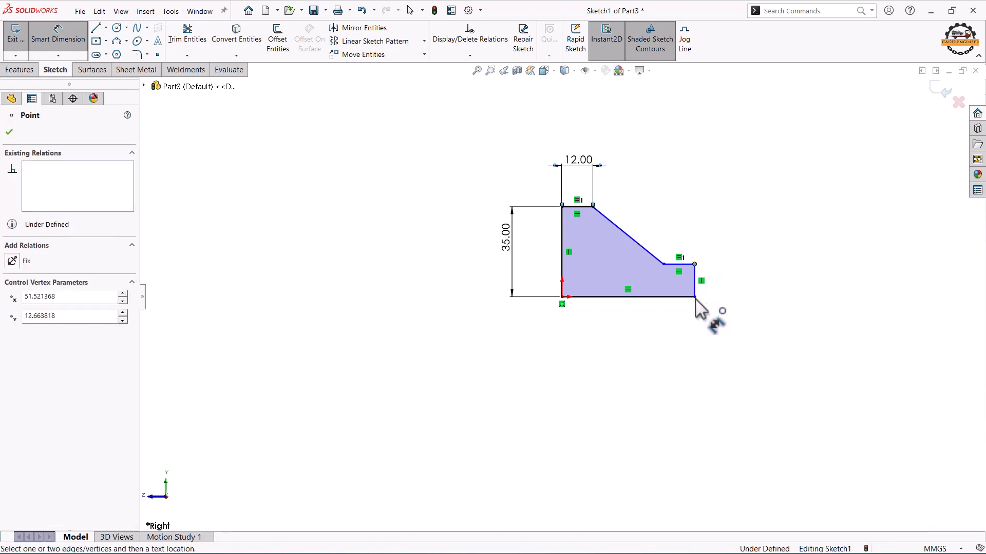
{"action": "left_click", "coordinate": [695, 298]}
{"action": "left_click", "coordinate": [736, 281]}
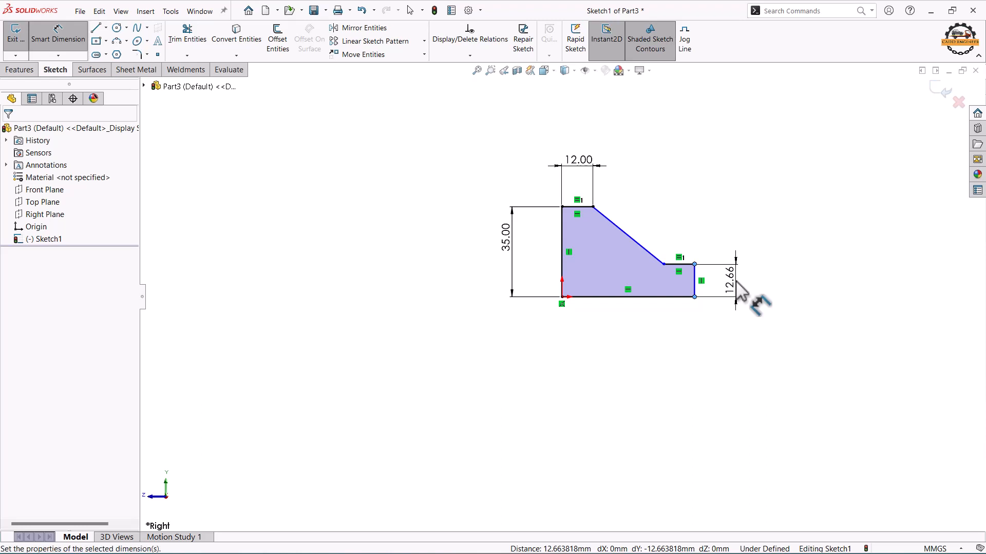
{"action": "type", "text": "1"}
{"action": "key", "text": "Return"}
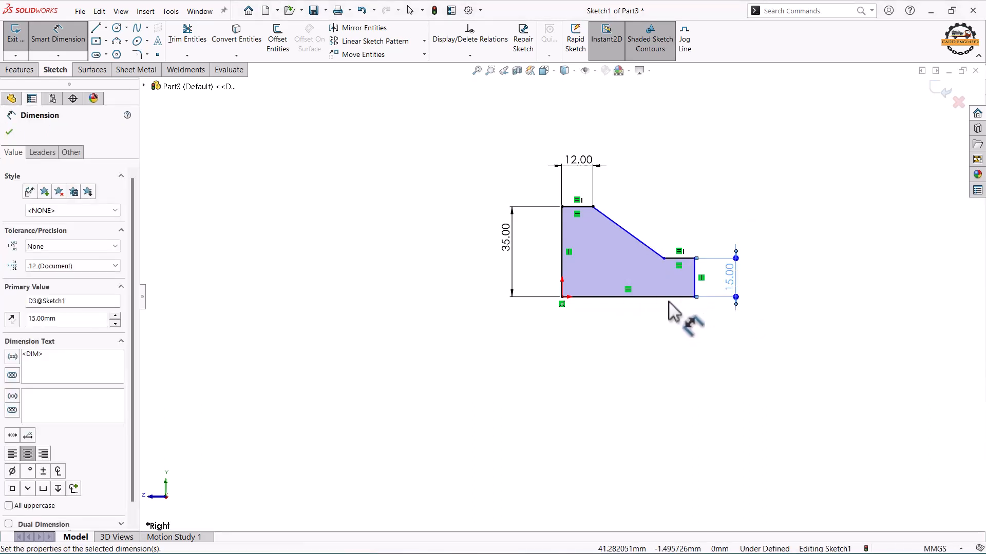
Step: Dimension the profile's base edge to 50 mm and exit the sketch
{"action": "left_click", "coordinate": [648, 337]}
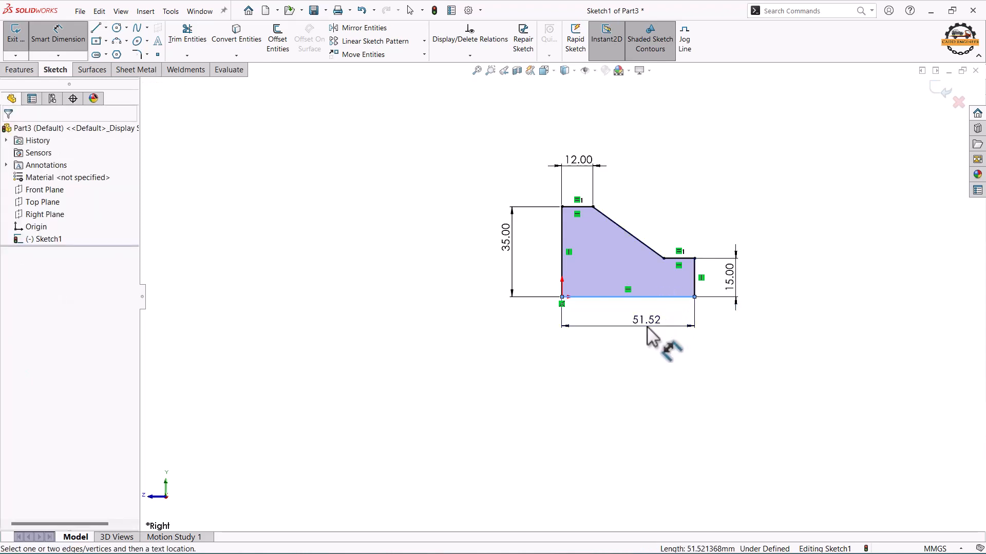
{"action": "left_click", "coordinate": [647, 326]}
{"action": "type", "text": "50"}
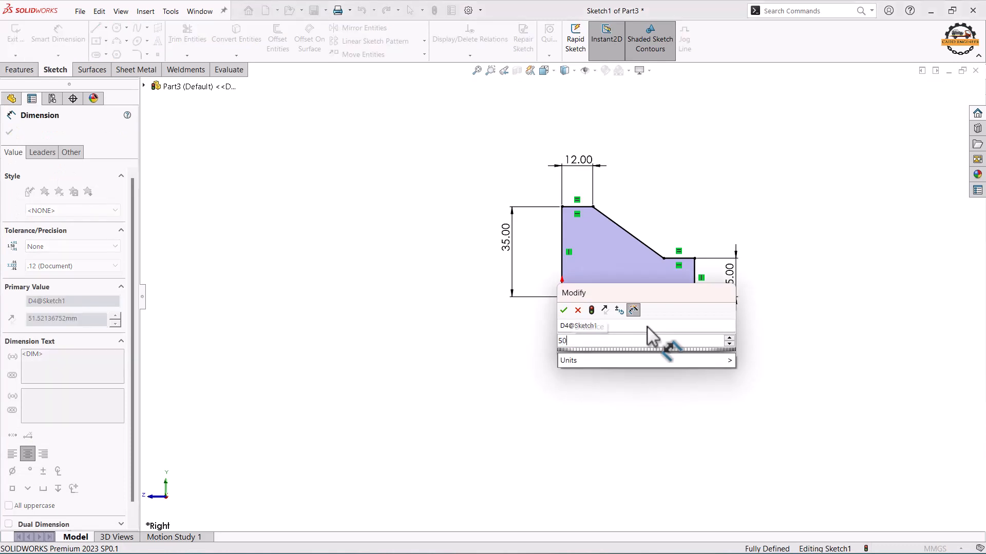
{"action": "key", "text": "Return"}
{"action": "key", "text": "Escape"}
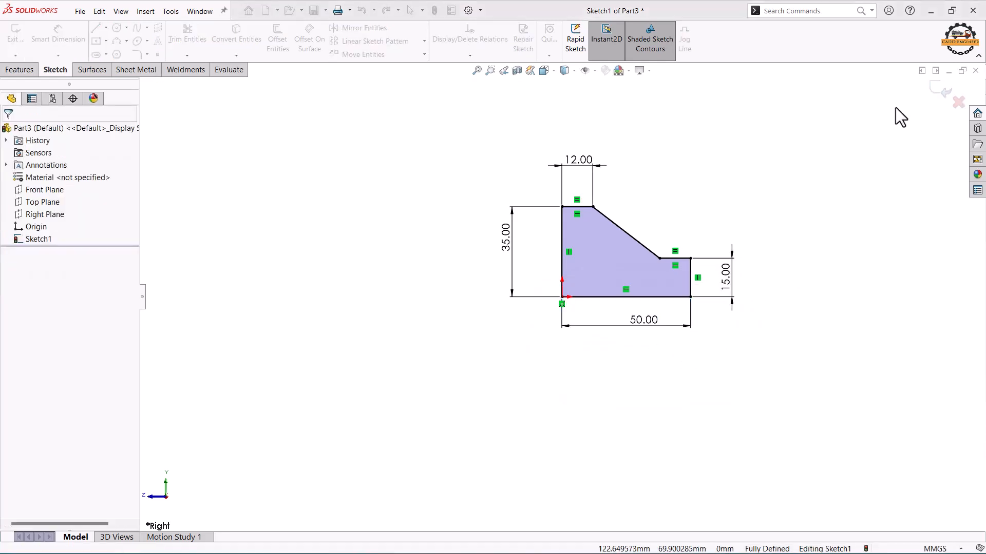
{"action": "left_click", "coordinate": [935, 92]}
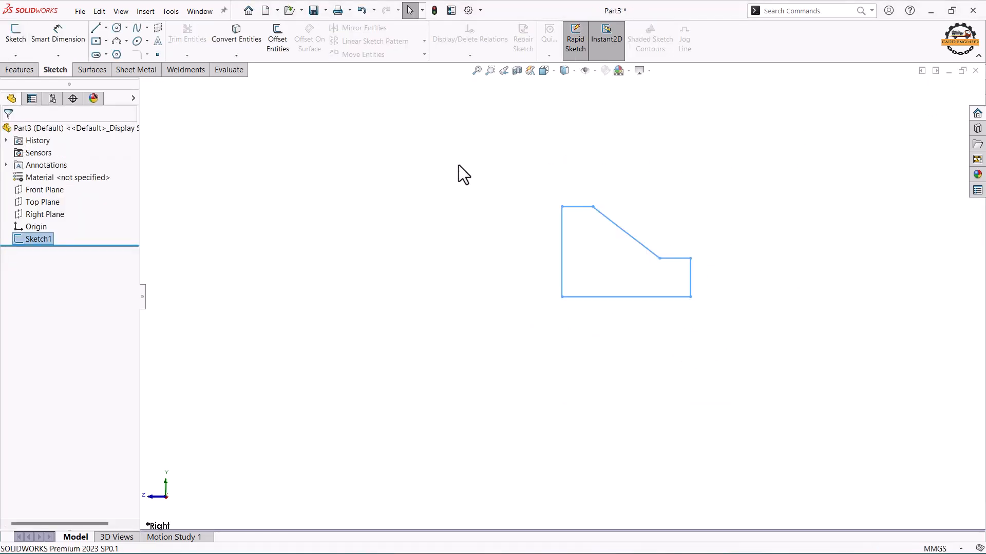
Step: Extrude the profile as a blind boss 40 mm deep
{"action": "left_click", "coordinate": [32, 73]}
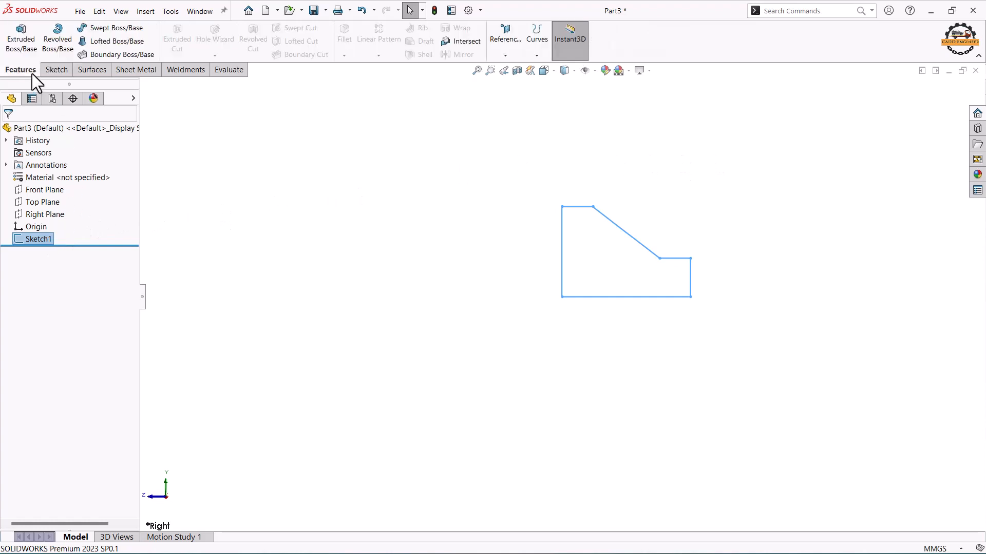
{"action": "left_click", "coordinate": [32, 44]}
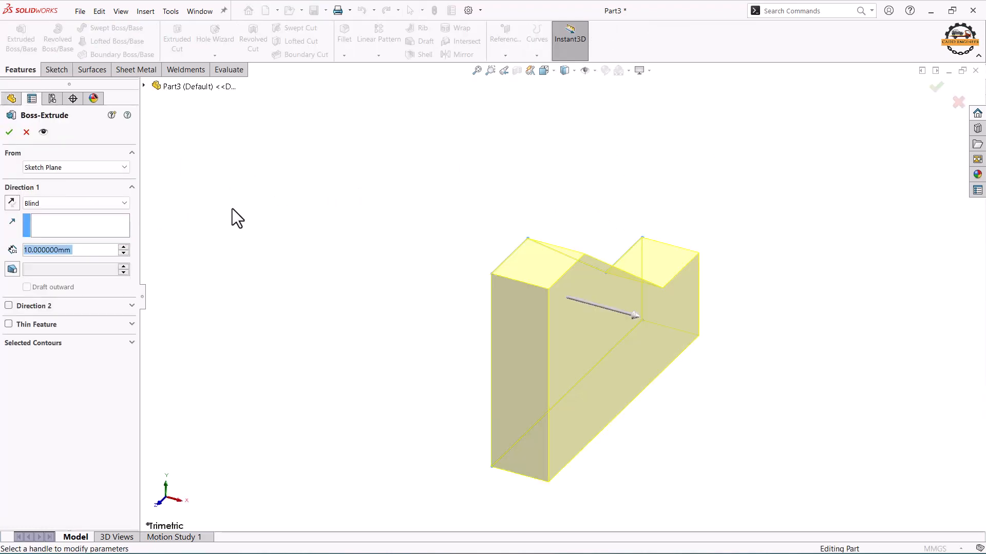
{"action": "type", "text": "40"}
{"action": "key", "text": "Return"}
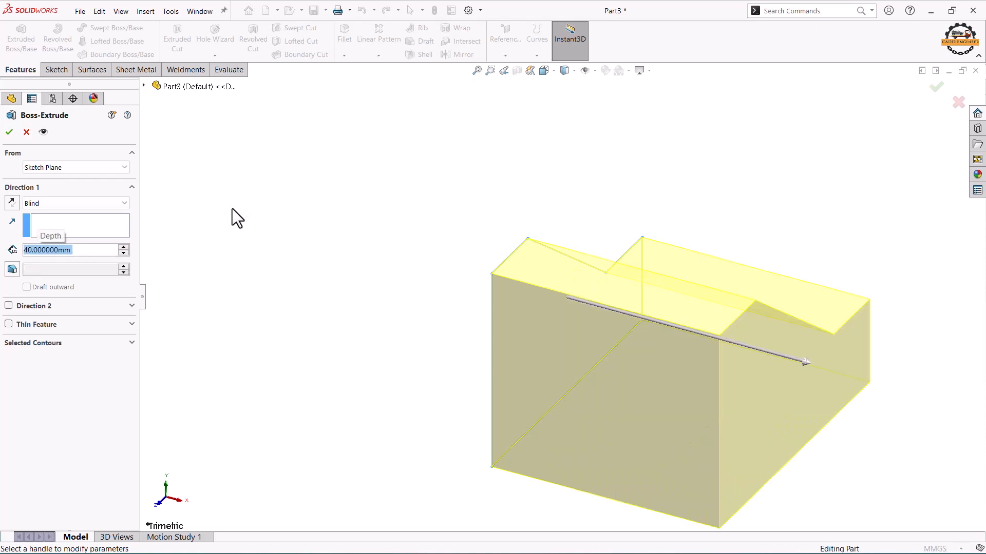
{"action": "left_click", "coordinate": [9, 132]}
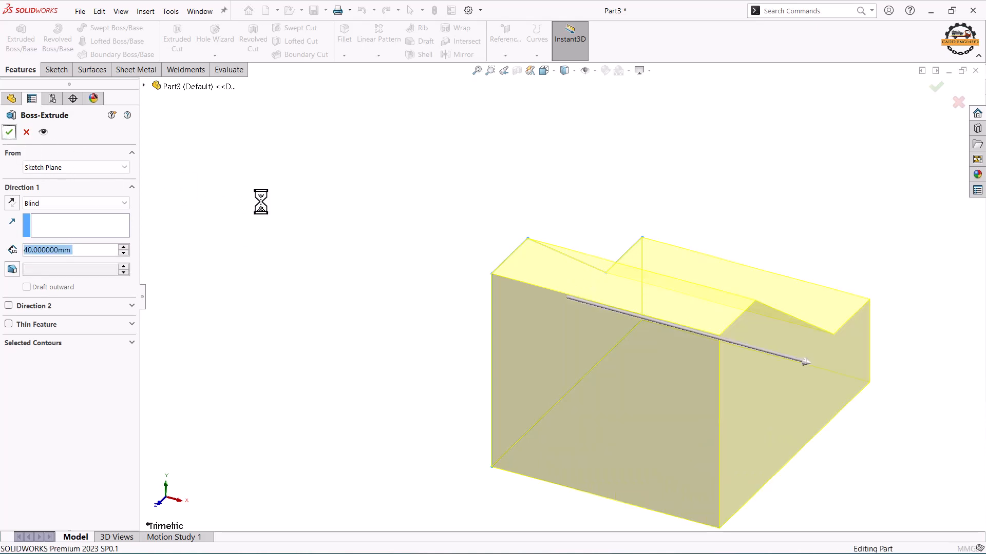
Step: Start a vertex chamfer on the low step's upper outer corner, beside the profile side face, and place its distance callout clear of the block
{"action": "middle_click_drag", "start_coordinate": [368, 233], "coordinate": [474, 412]}
{"action": "scroll", "coordinate": [636, 367], "scroll_direction": "down", "scroll_amount": 3}
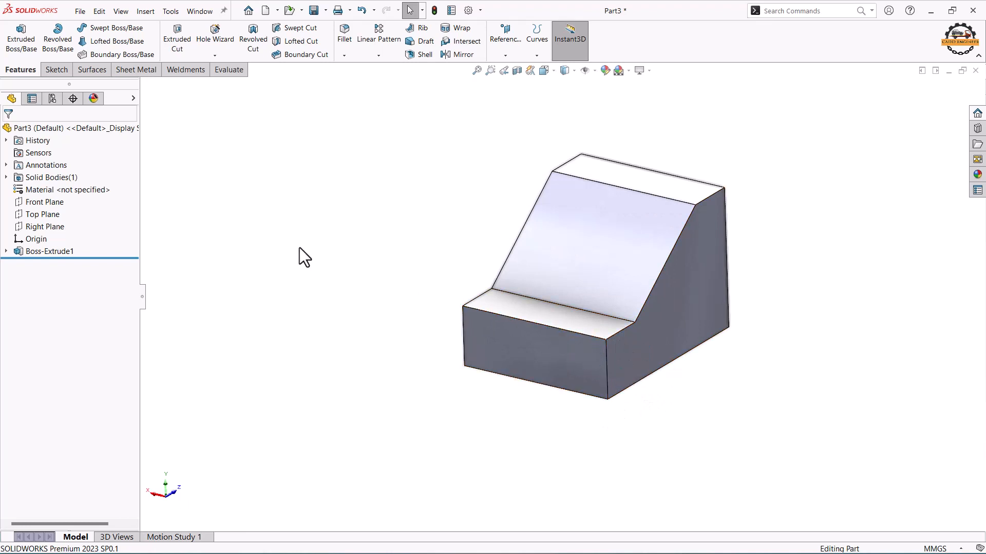
{"action": "left_click", "coordinate": [346, 58]}
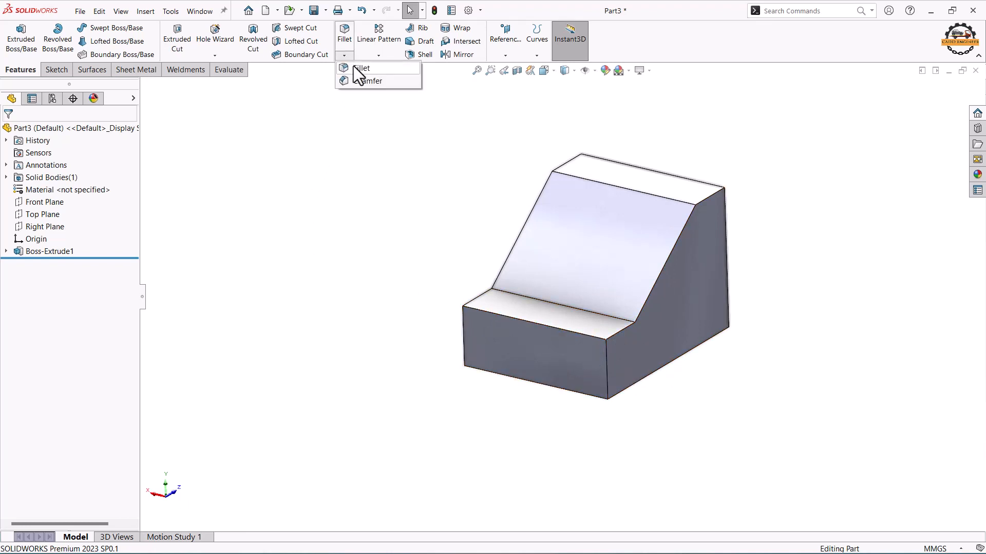
{"action": "left_click", "coordinate": [365, 81]}
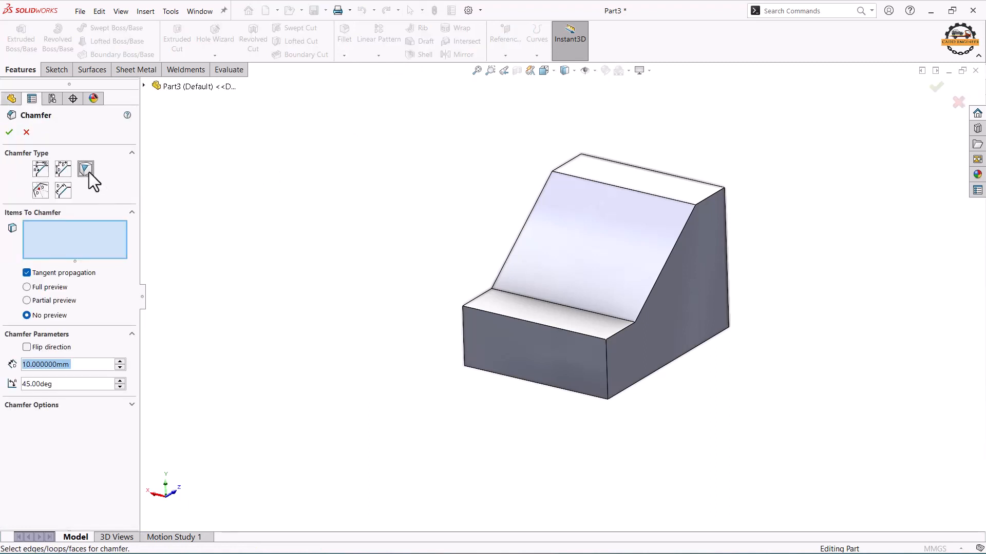
{"action": "left_click", "coordinate": [89, 173]}
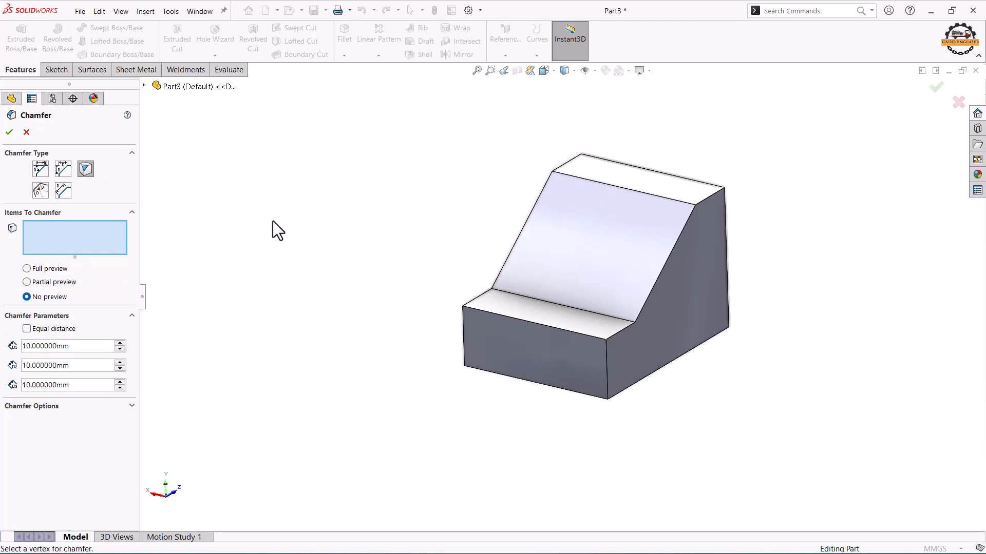
{"action": "left_click", "coordinate": [606, 339]}
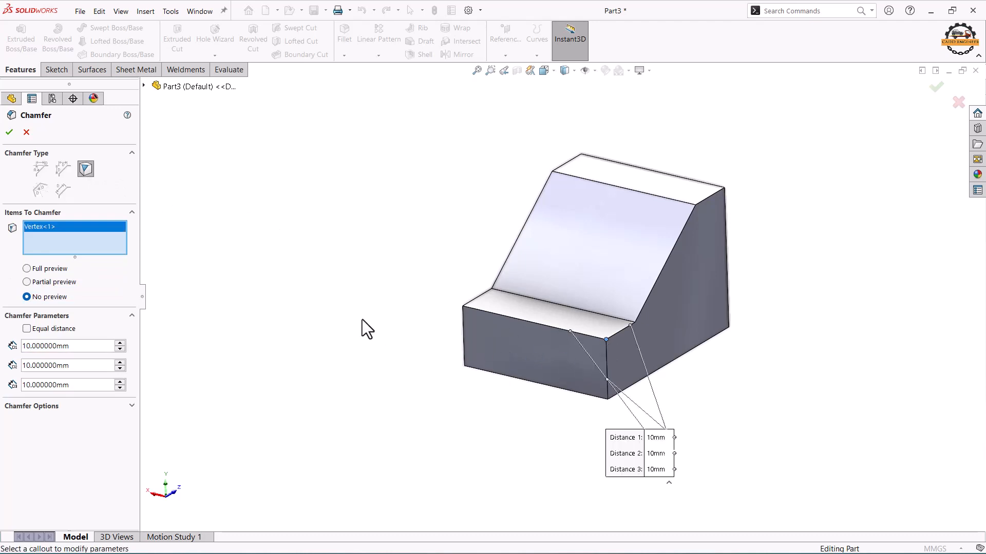
{"action": "left_click_drag", "start_coordinate": [608, 462], "coordinate": [466, 390]}
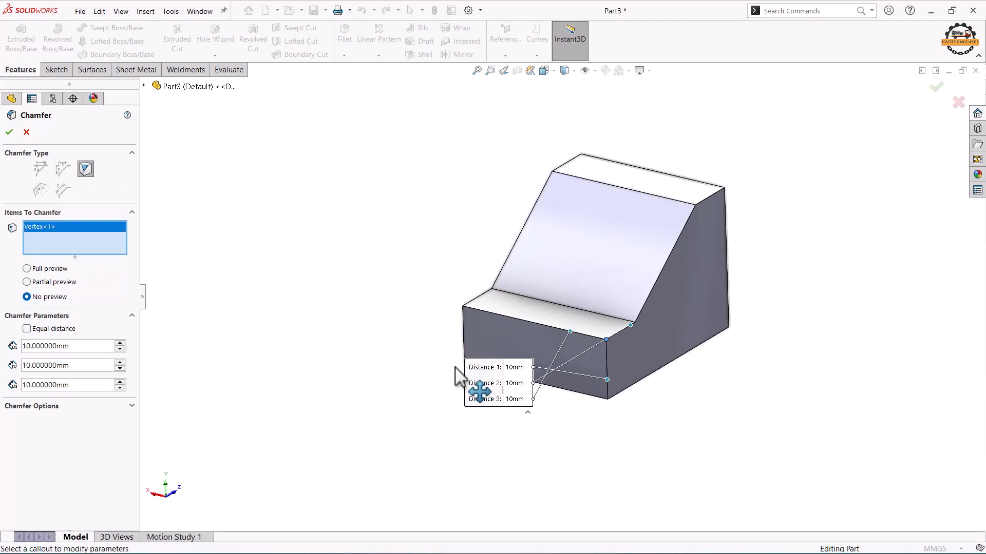
{"action": "left_click_drag", "start_coordinate": [434, 345], "coordinate": [326, 307]}
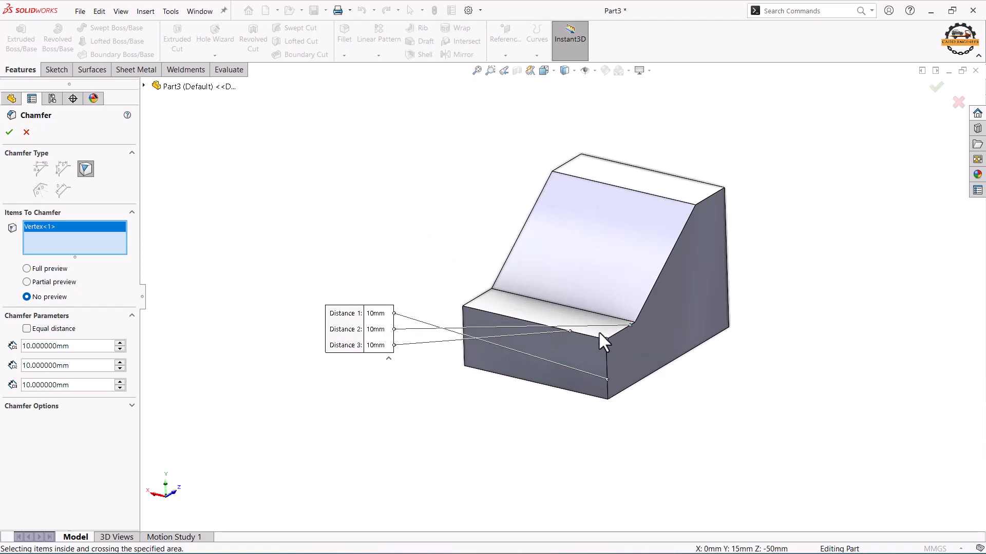
Step: Set the vertex chamfer's distances to 15 mm, 12 mm and 34 mm and apply it
{"action": "left_click", "coordinate": [379, 331]}
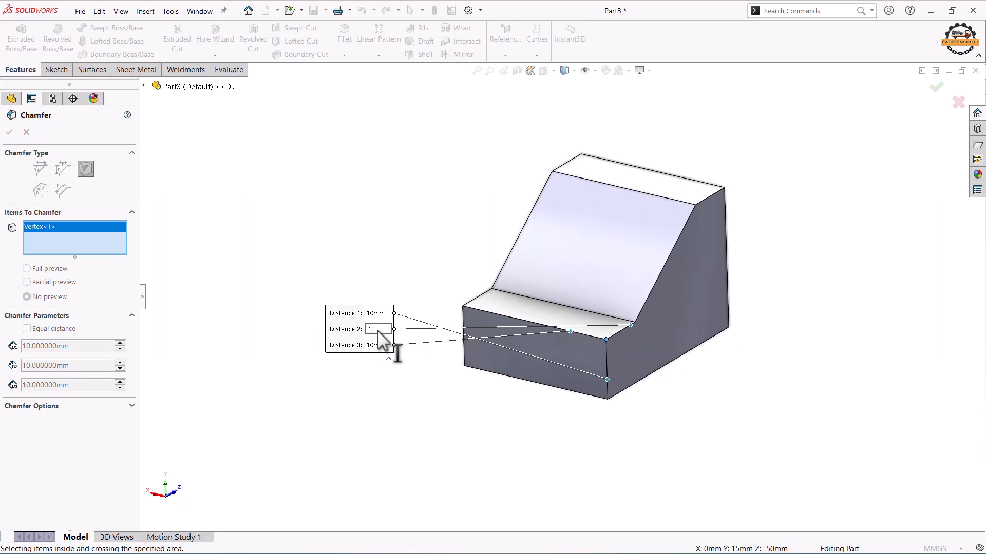
{"action": "type", "text": "12"}
{"action": "key", "text": "Return"}
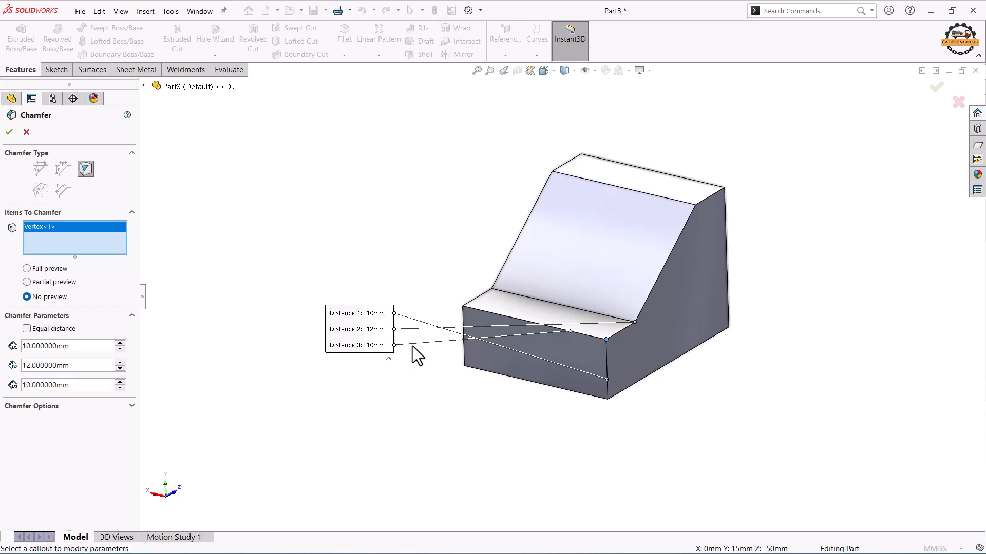
{"action": "left_click", "coordinate": [386, 346]}
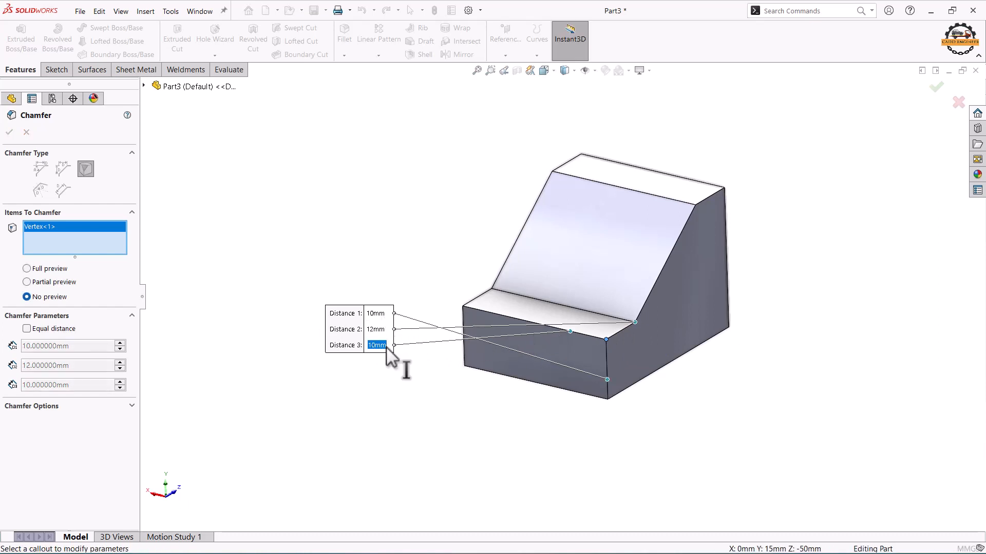
{"action": "key", "text": "Return"}
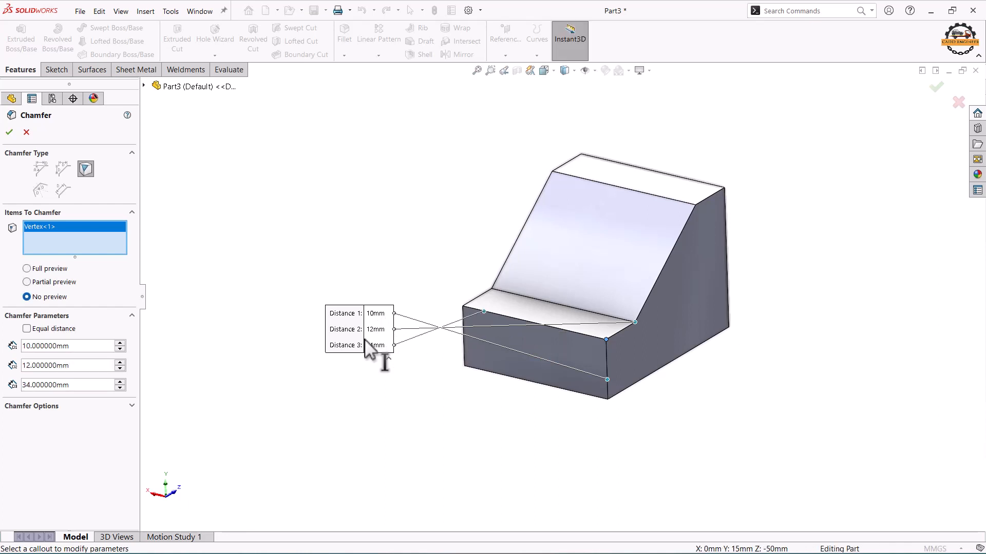
{"action": "left_click", "coordinate": [378, 314]}
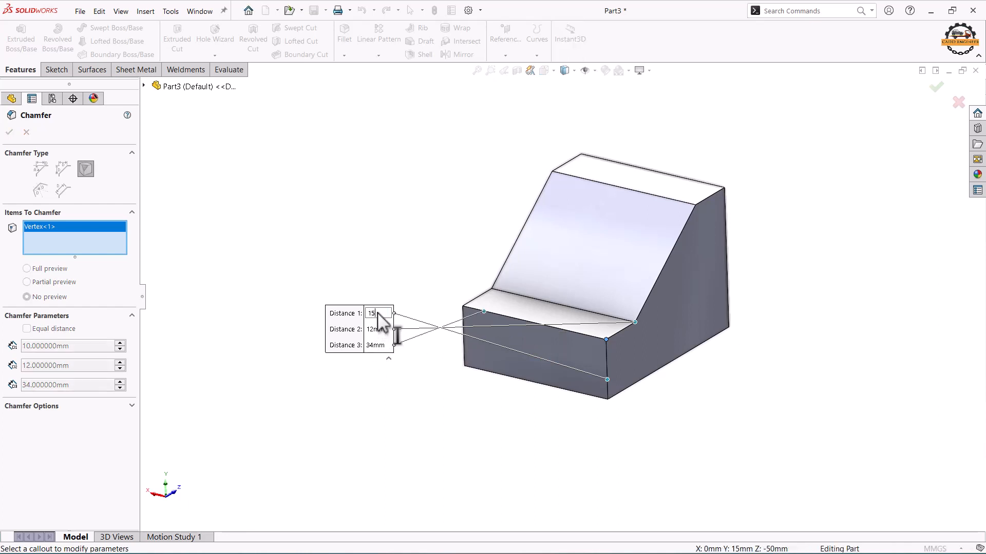
{"action": "key", "text": "Return"}
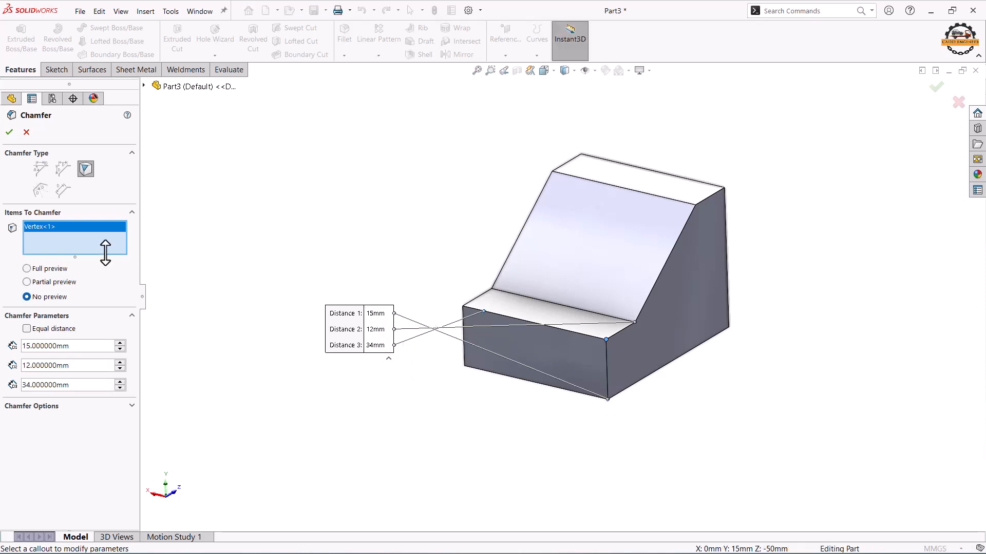
{"action": "left_click", "coordinate": [10, 132]}
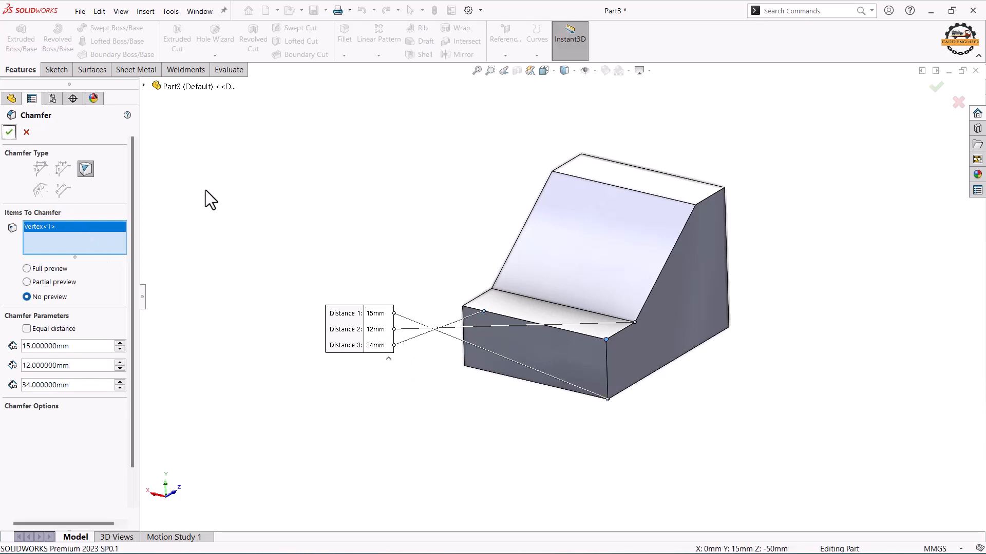
{"action": "left_click", "coordinate": [309, 271]}
Step: Split the display into four viewports to inspect the chamfered block in Front, Left, Top and Trimetric views
{"action": "scroll", "coordinate": [309, 271], "scroll_direction": "up", "scroll_amount": 2}
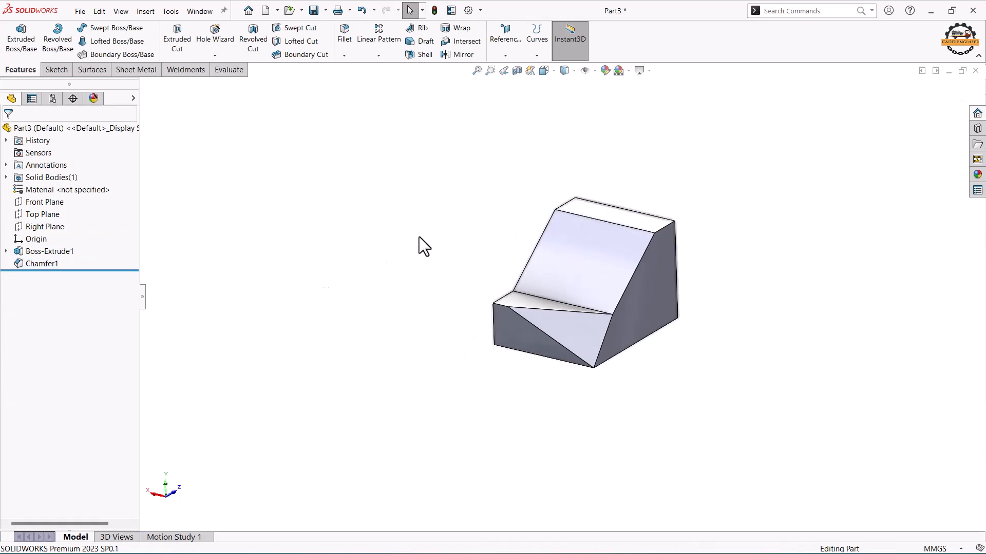
{"action": "scroll", "coordinate": [692, 189], "scroll_direction": "down", "scroll_amount": 2}
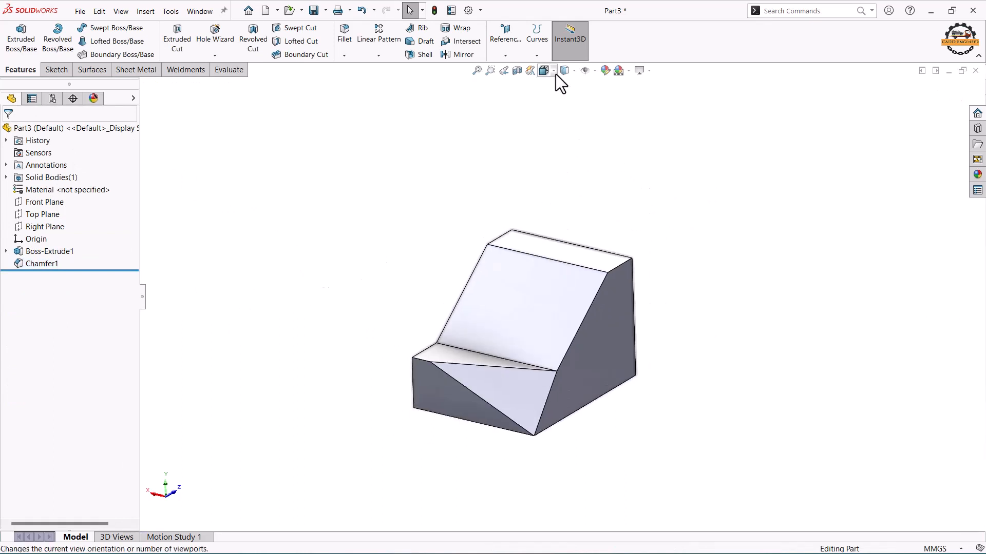
{"action": "left_click", "coordinate": [555, 74]}
{"action": "left_click", "coordinate": [587, 139]}
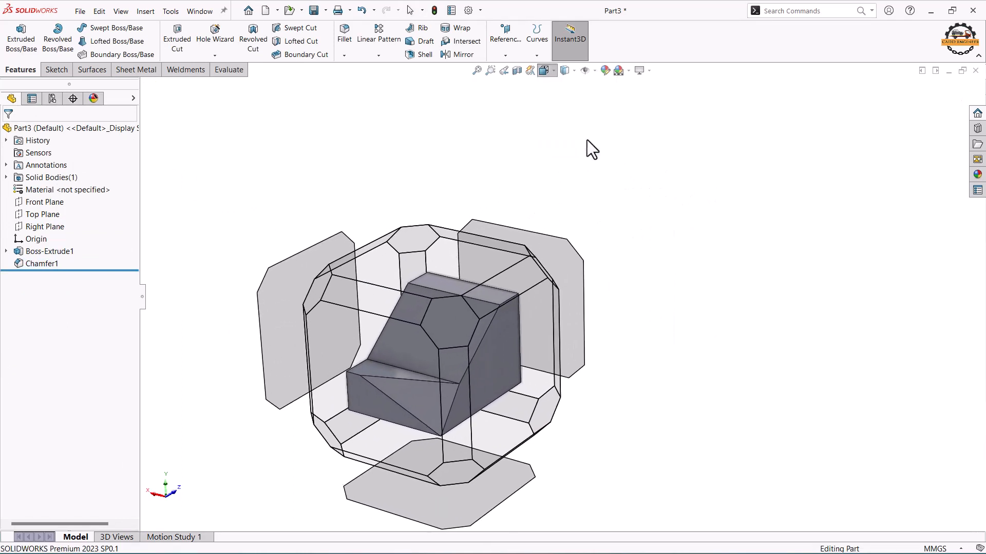
{"action": "scroll", "coordinate": [432, 185], "scroll_direction": "up", "scroll_amount": 1}
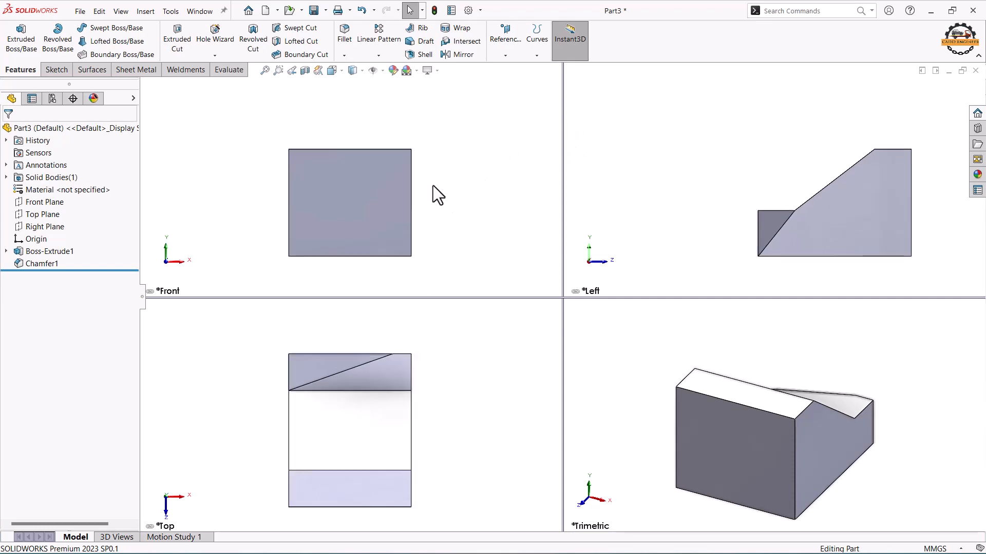
{"action": "scroll", "coordinate": [367, 238], "scroll_direction": "down", "scroll_amount": 1}
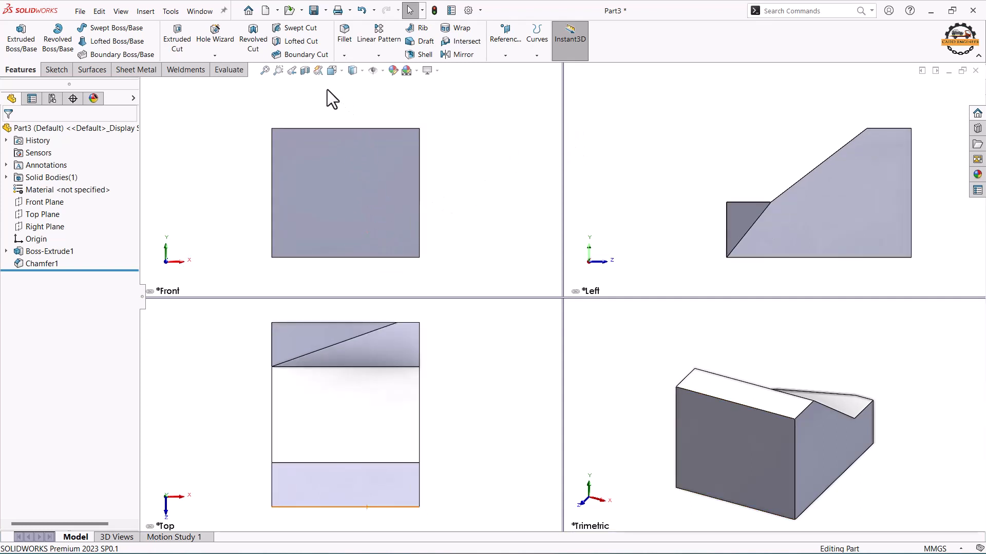
Step: Show the Front, Top and Left viewports in the Hidden Lines Visible display style
{"action": "left_click", "coordinate": [361, 72]}
{"action": "left_click", "coordinate": [359, 128]}
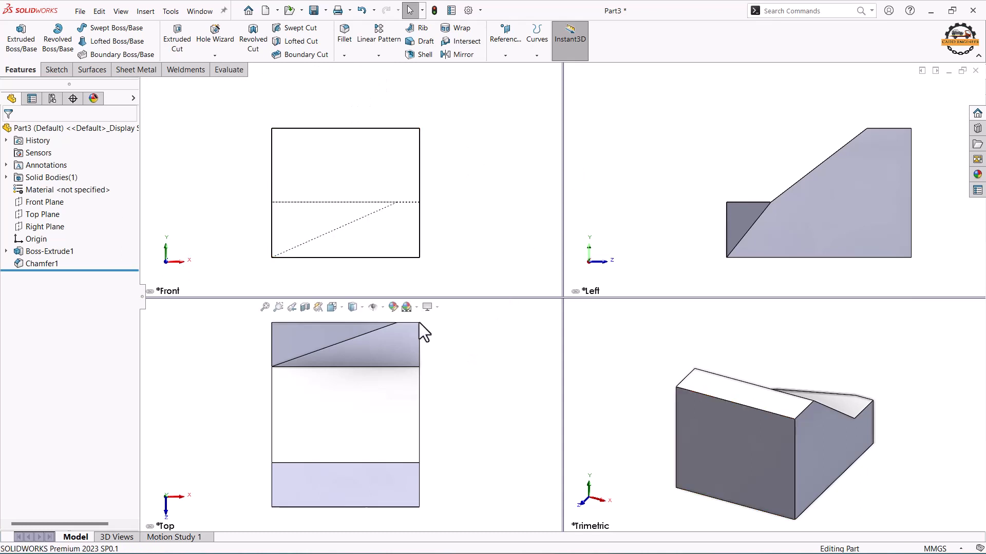
{"action": "left_click", "coordinate": [359, 306]}
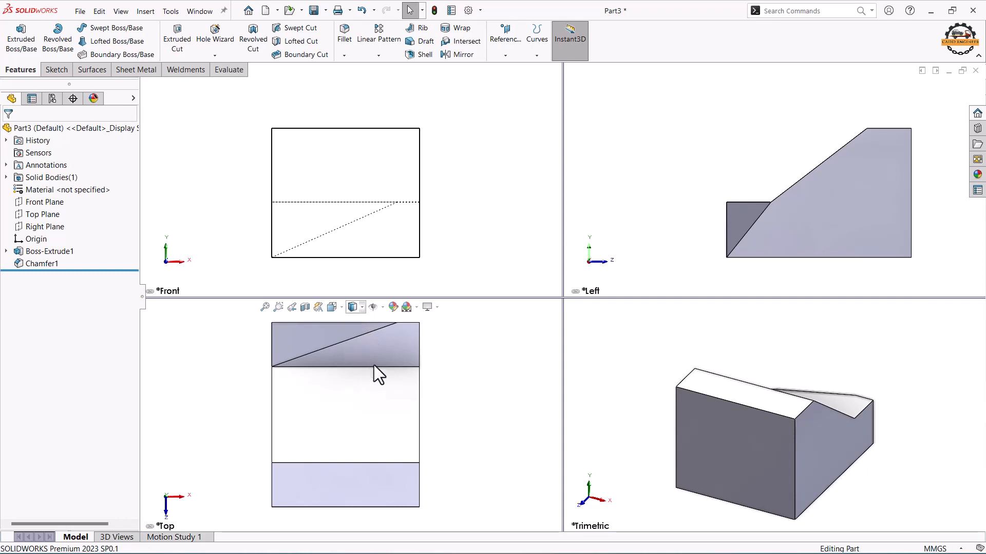
{"action": "left_click", "coordinate": [676, 168]}
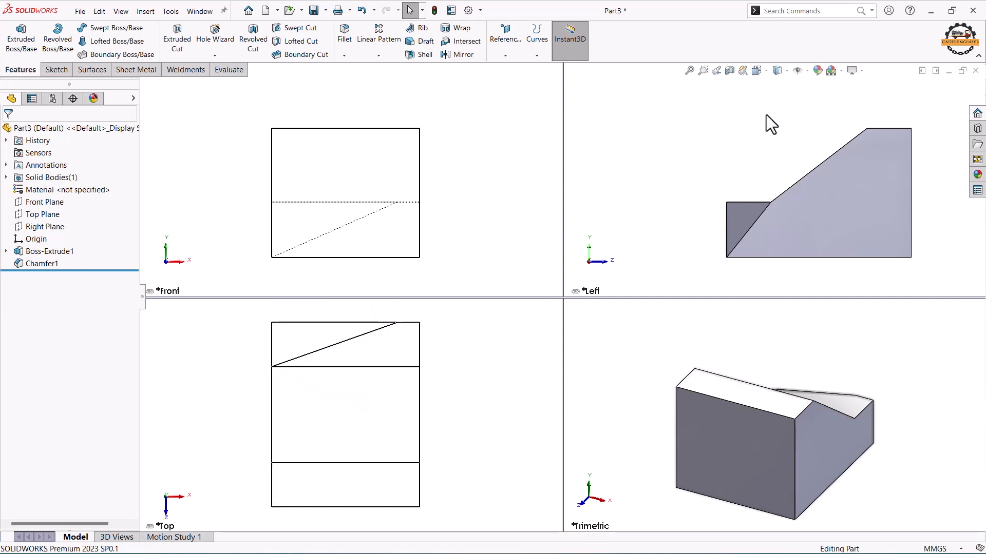
{"action": "left_click", "coordinate": [786, 71]}
{"action": "left_click", "coordinate": [779, 128]}
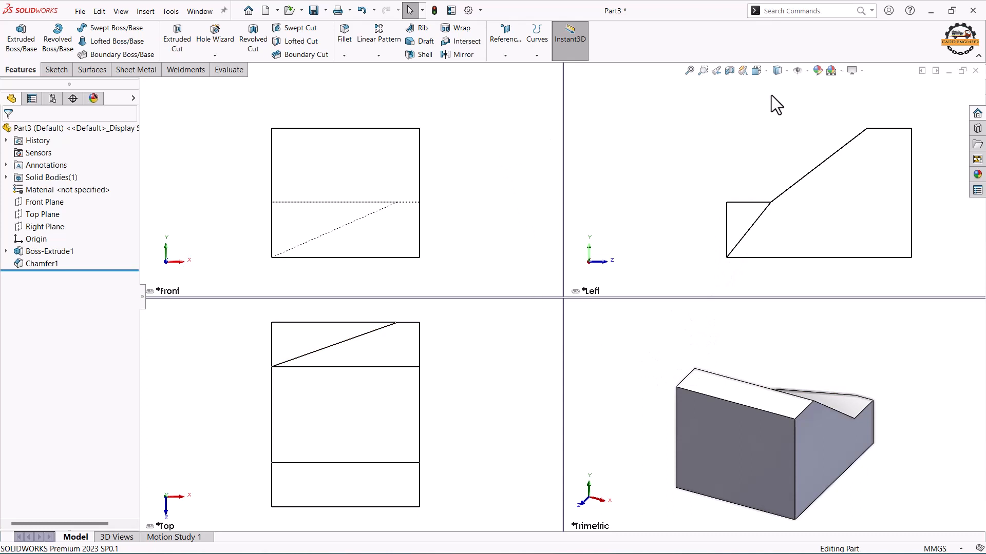
Step: Return to a single viewport with the Shaded With Edges style and orient the block to show its chamfered corner
{"action": "left_click", "coordinate": [766, 71]}
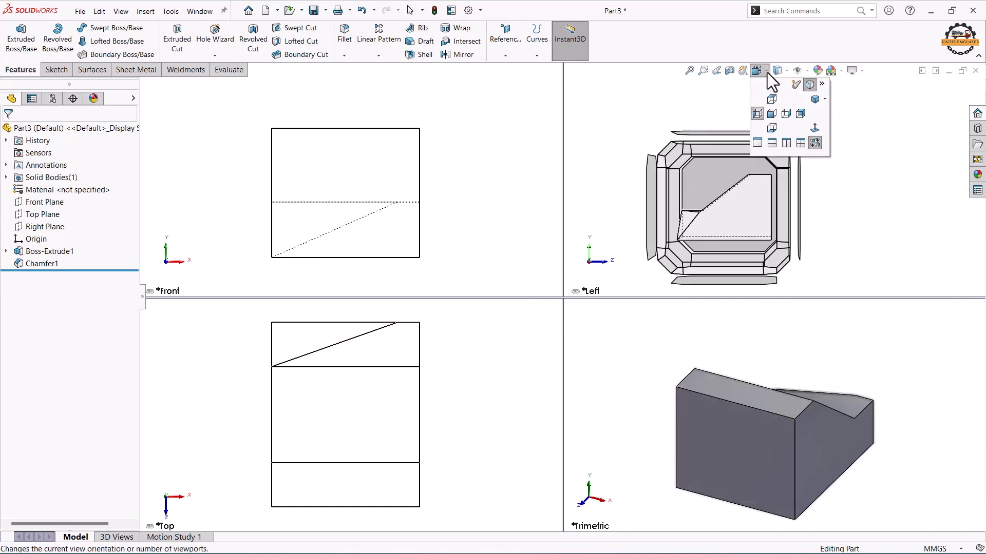
{"action": "left_click", "coordinate": [757, 143]}
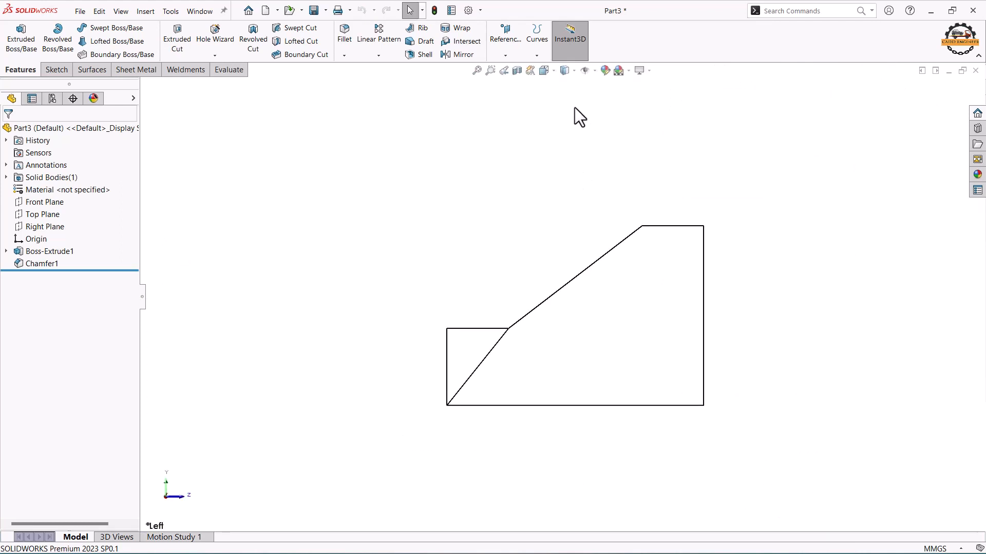
{"action": "left_click", "coordinate": [572, 72]}
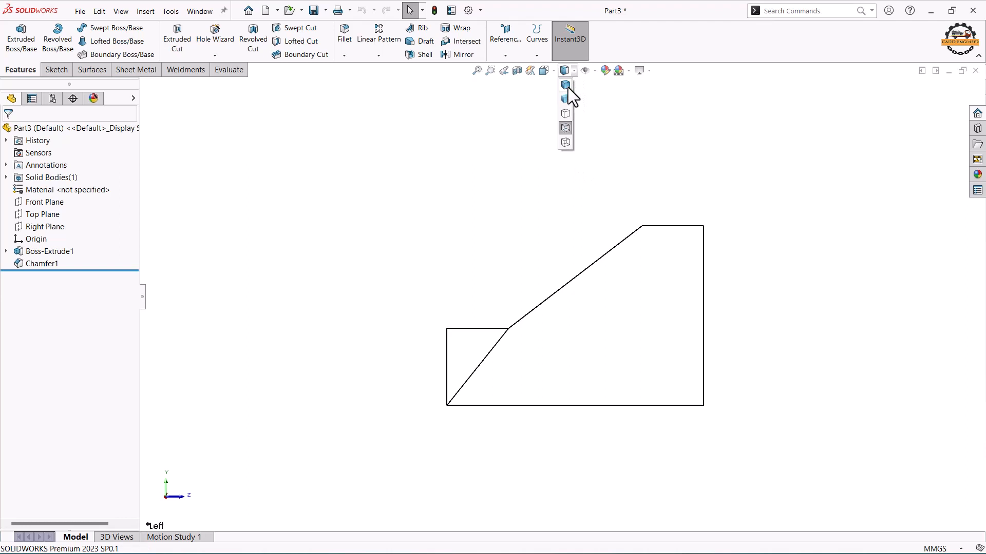
{"action": "left_click", "coordinate": [566, 85]}
{"action": "mouse_move", "coordinate": [565, 145]}
{"action": "middle_mouse_down"}
{"action": "mouse_move", "coordinate": [539, 204]}
{"action": "mouse_move", "coordinate": [584, 246]}
{"action": "mouse_move", "coordinate": [737, 205]}
{"action": "middle_mouse_up"}
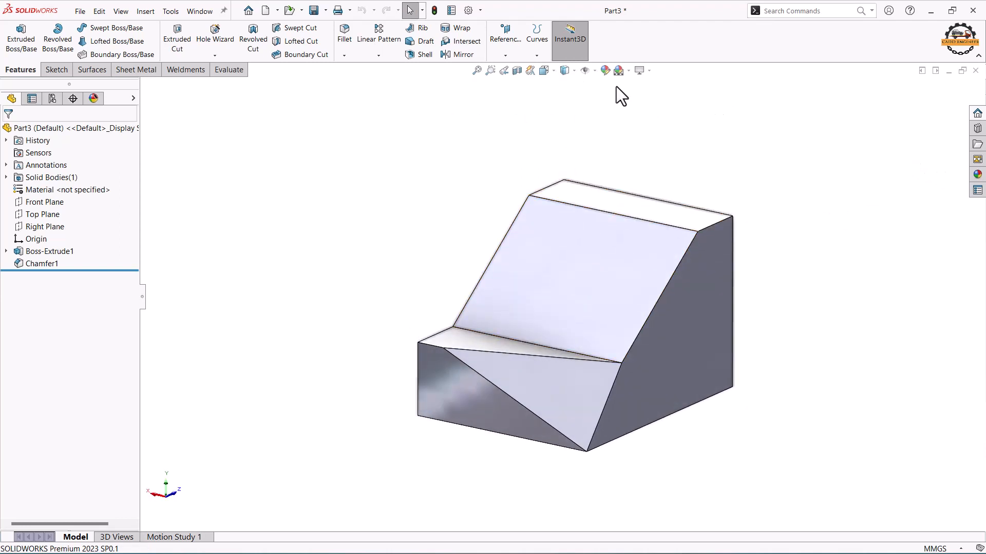
Step: Apply the polished silver metal appearance to the whole part
{"action": "left_click", "coordinate": [606, 70]}
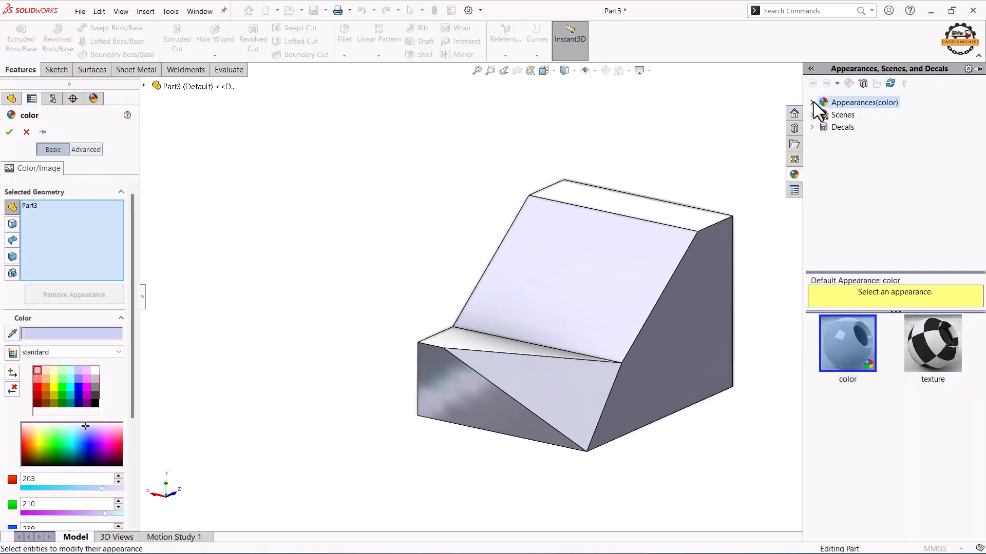
{"action": "left_click", "coordinate": [812, 102]}
{"action": "left_click", "coordinate": [851, 127]}
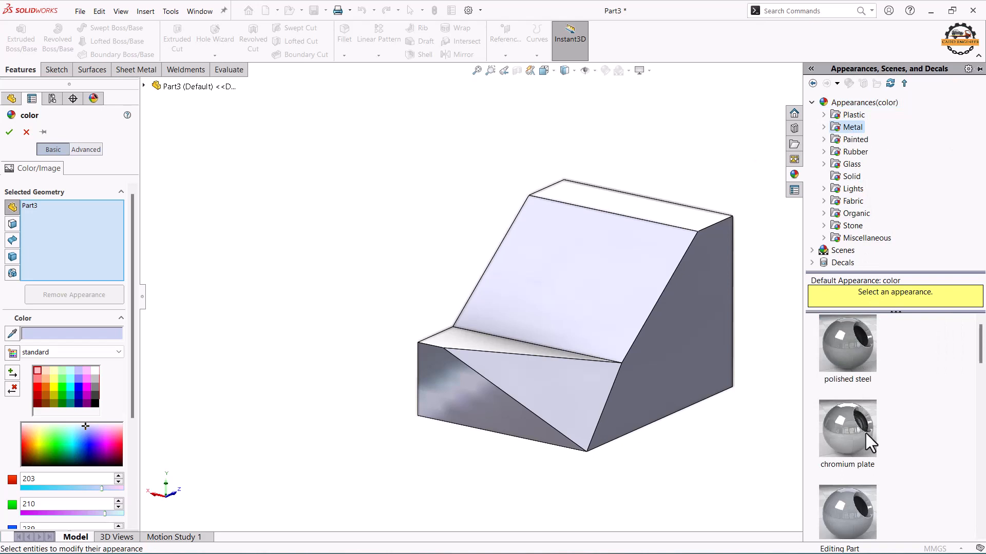
{"action": "scroll", "coordinate": [866, 434], "scroll_direction": "down", "scroll_amount": 3}
{"action": "scroll", "coordinate": [862, 431], "scroll_direction": "down", "scroll_amount": 3}
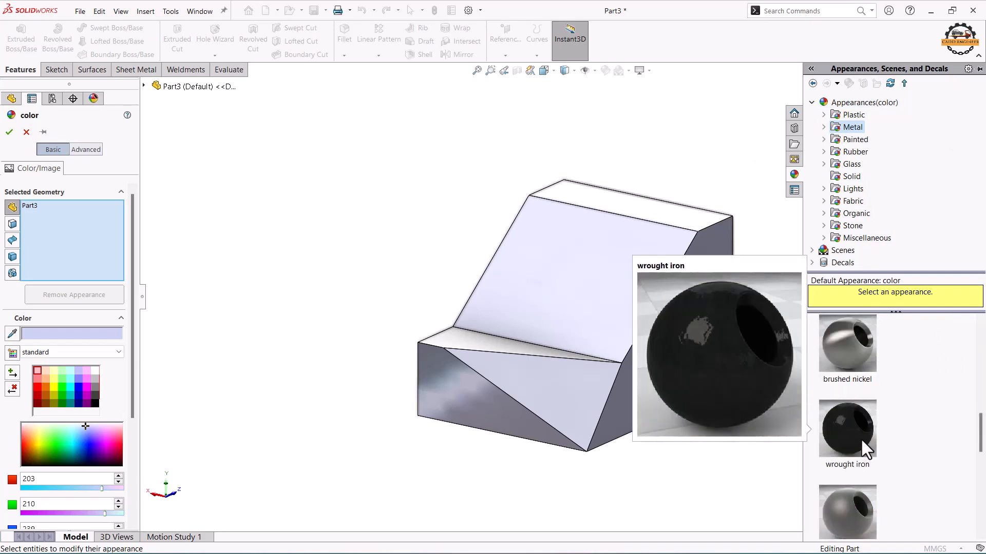
{"action": "scroll", "coordinate": [860, 438], "scroll_direction": "down", "scroll_amount": 4}
{"action": "left_click", "coordinate": [860, 437]}
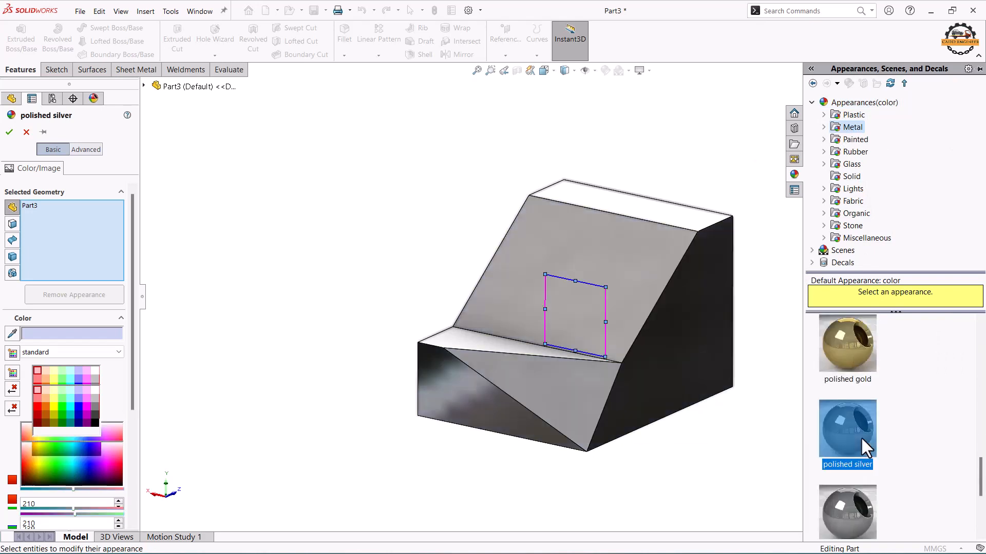
{"action": "left_click", "coordinate": [9, 132]}
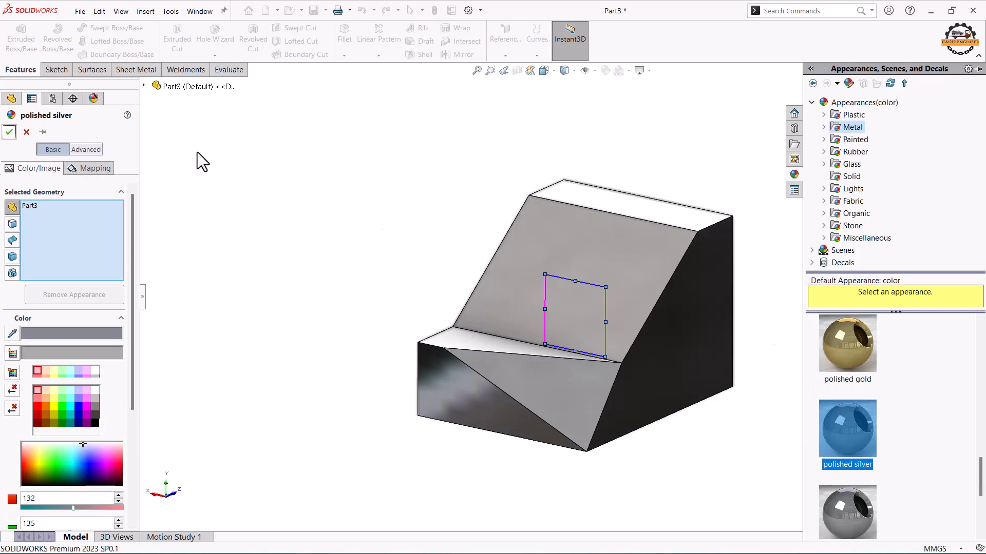